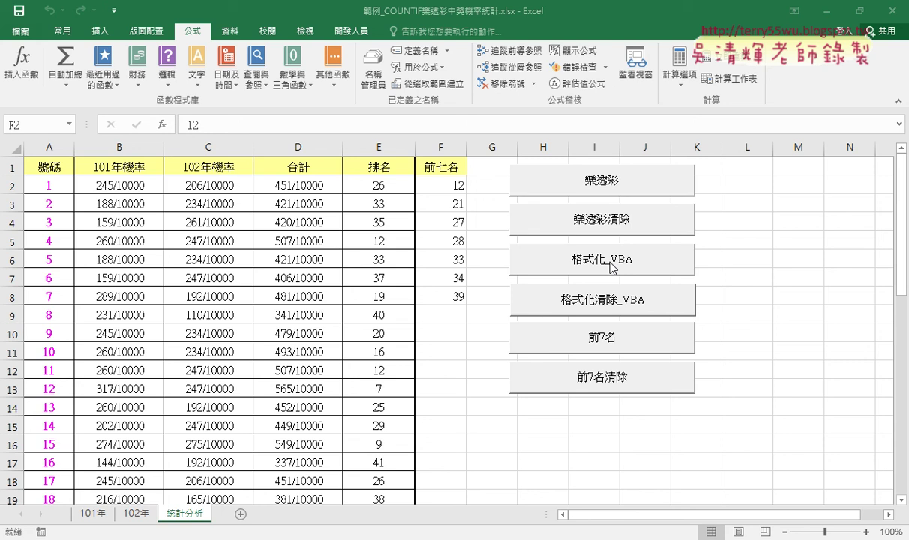
Step: Run the 格式化_VBA button so 12 turns yellow, then open its assigned macro code for editing
left_click(617, 266)
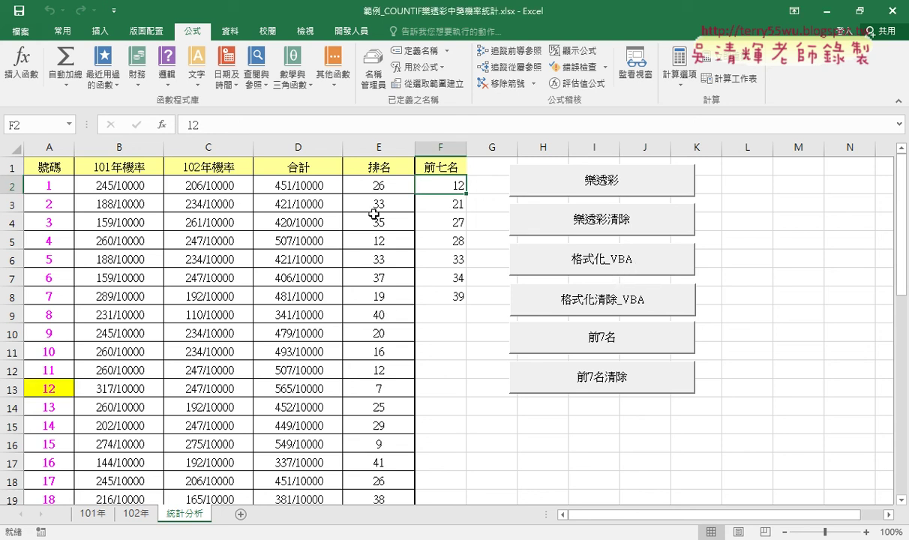
left_click(4, 186)
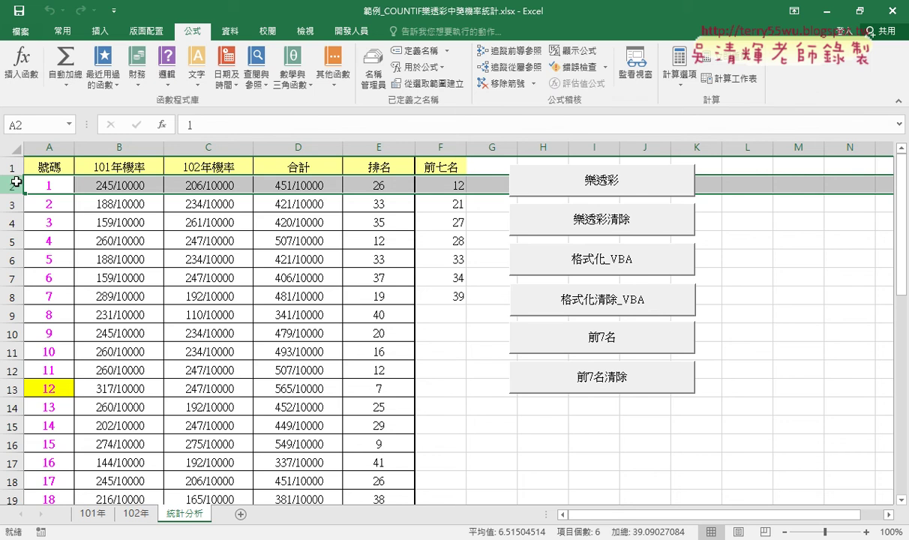
right_click(606, 274)
left_click(657, 439)
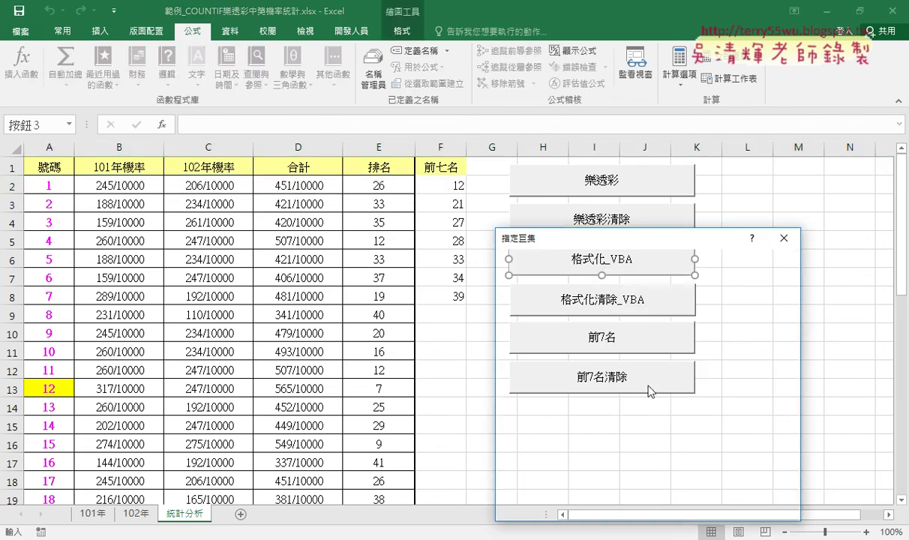
left_click(761, 279)
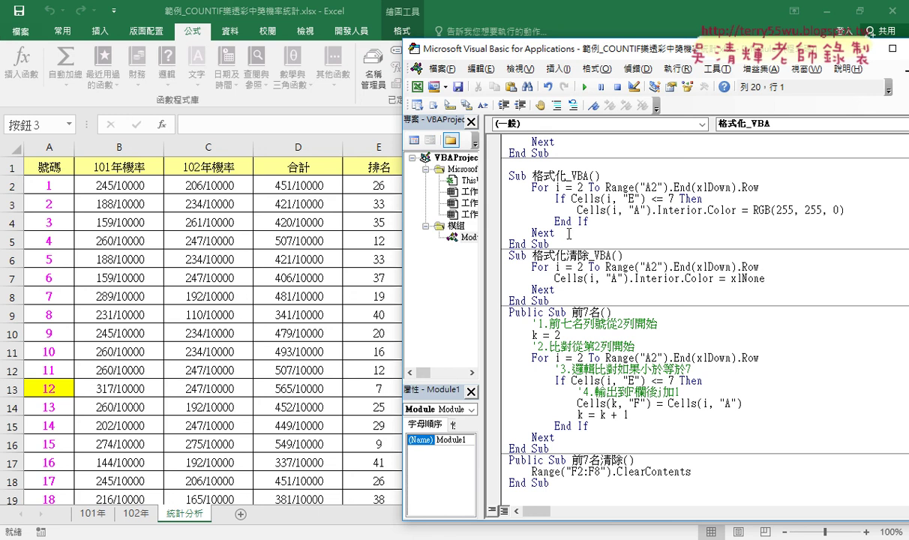
Step: Delete 格式化_VBA's old loop and paste in the For…Next loop copied from 樂透彩
left_click_drag(510, 188, 554, 234)
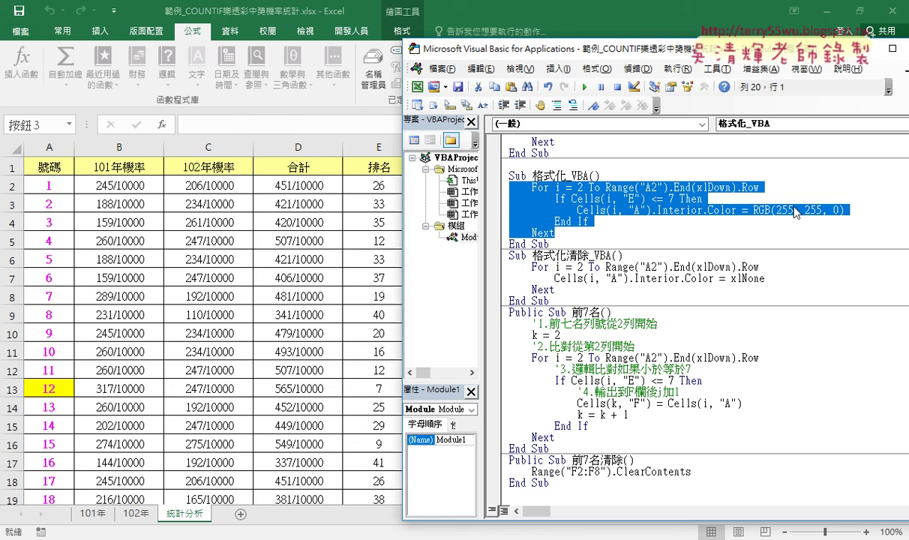
key("Delete")
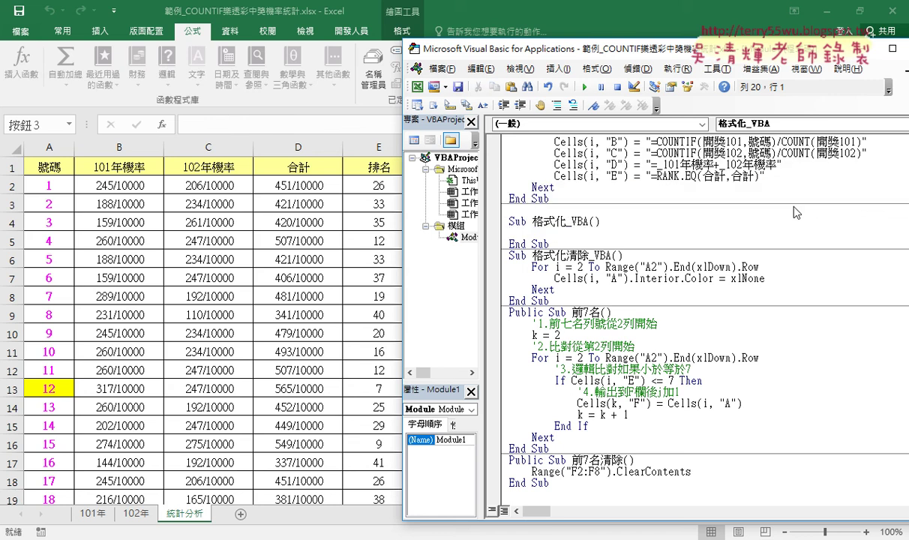
scroll(797, 213, "up", 3)
scroll(796, 213, "up", 1)
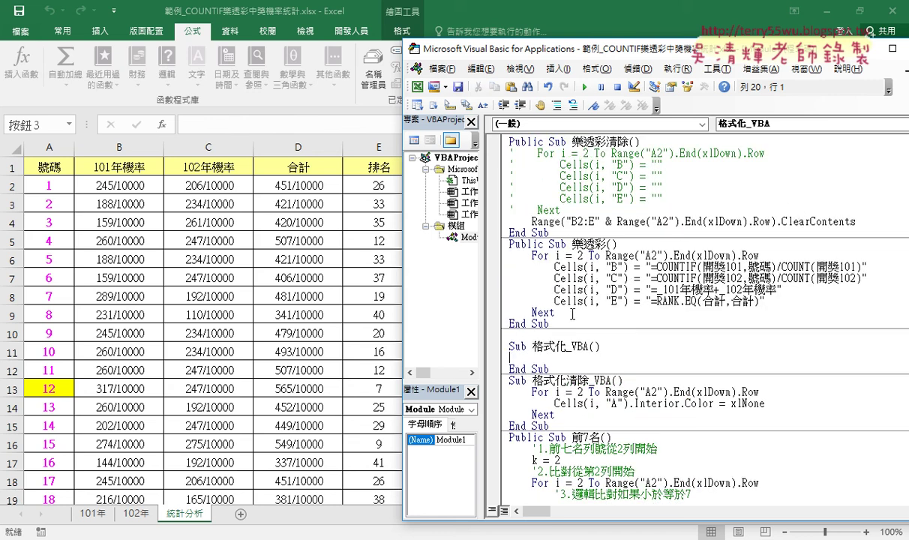
left_click_drag(555, 313, 503, 260)
key("ctrl+c")
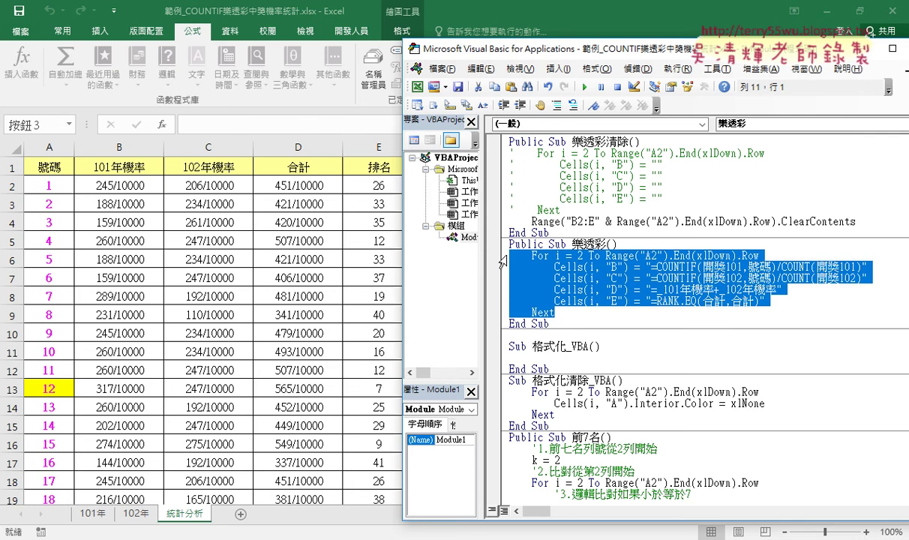
left_click(501, 356)
left_click_drag(600, 347, 531, 346)
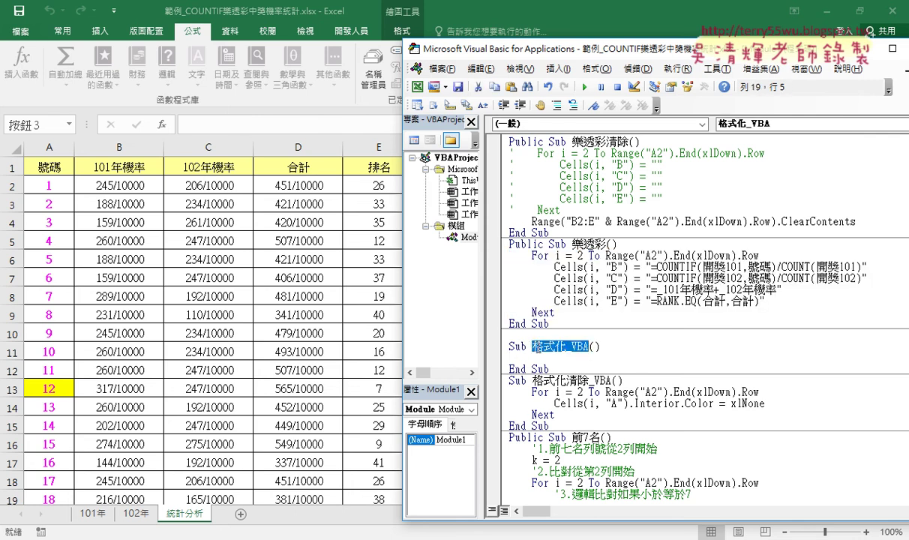
left_click(560, 360)
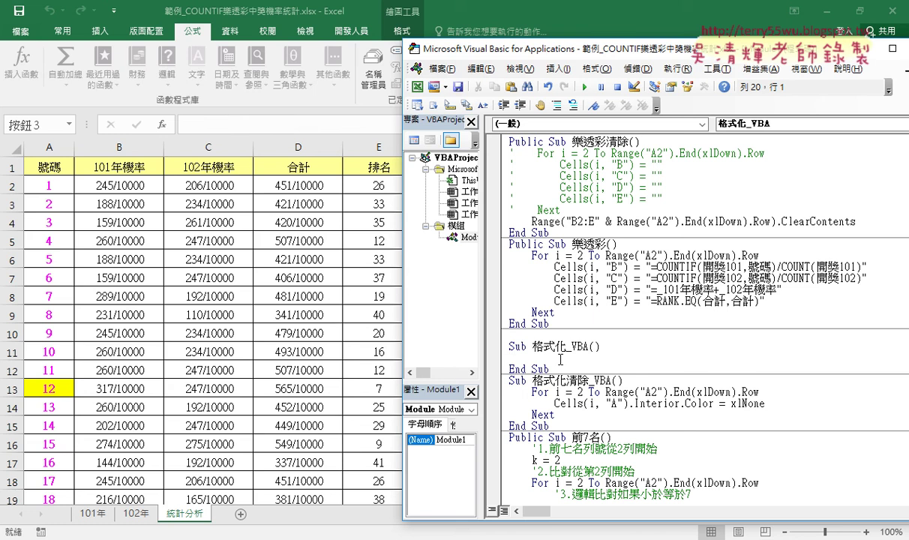
key("ctrl+v")
left_click_drag(765, 403, 472, 369)
Step: Replace the four copied Cells lines with the condition If Cells(i, "E") <= 7
key("Delete")
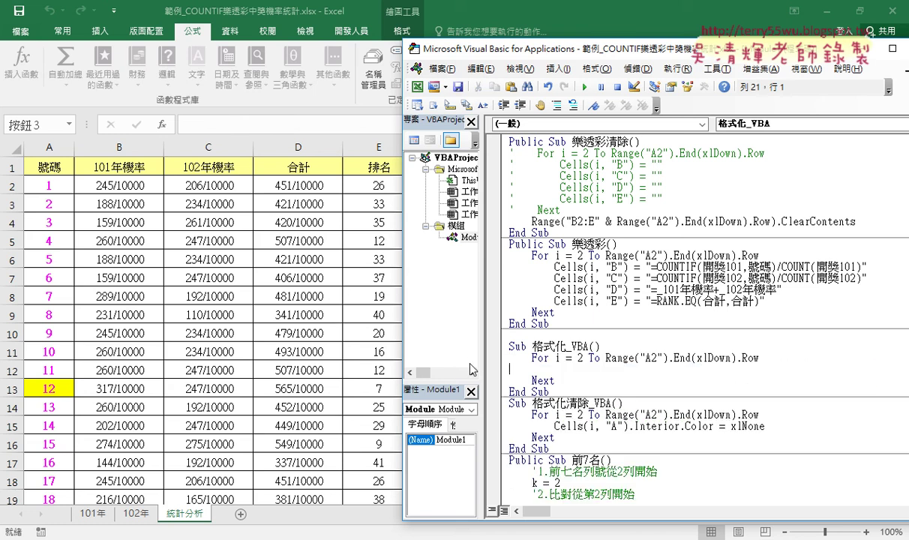
key("Tab")
key("Tab")
type("if ")
type("cell")
type("s(i")
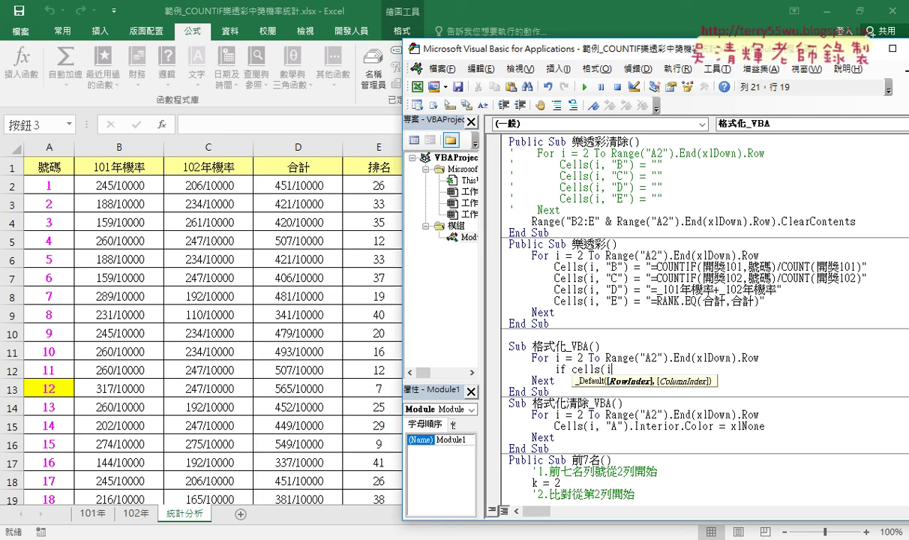
type(",\"")
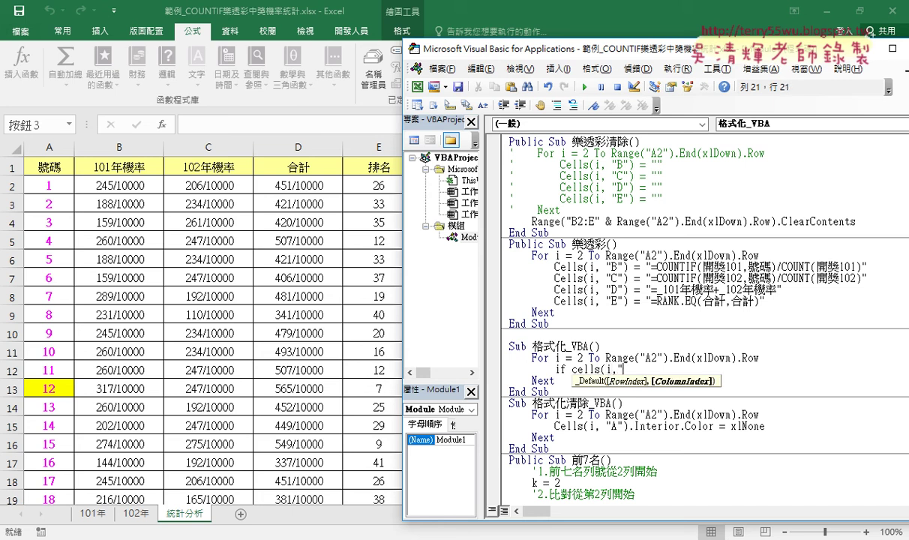
type("E\")")
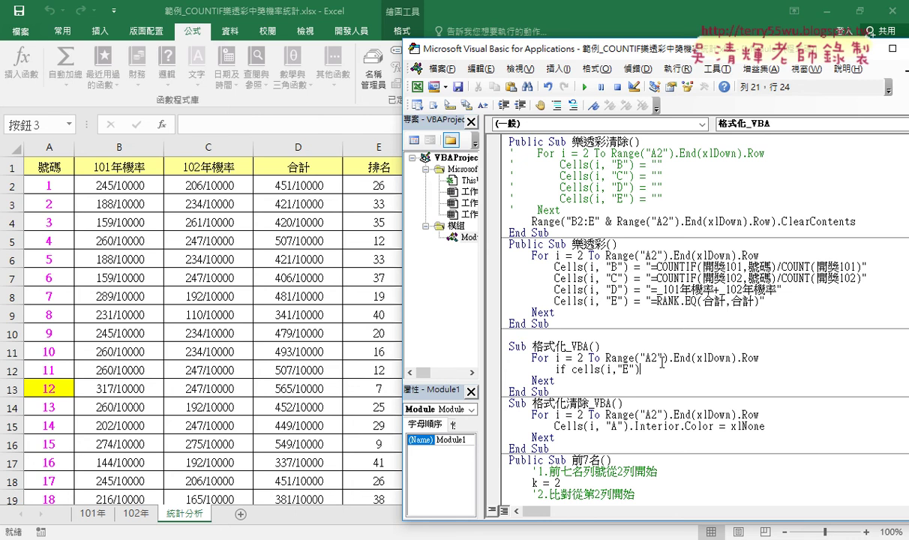
type("<=")
type("70")
key("BackSpace")
left_click_drag(572, 369, 654, 369)
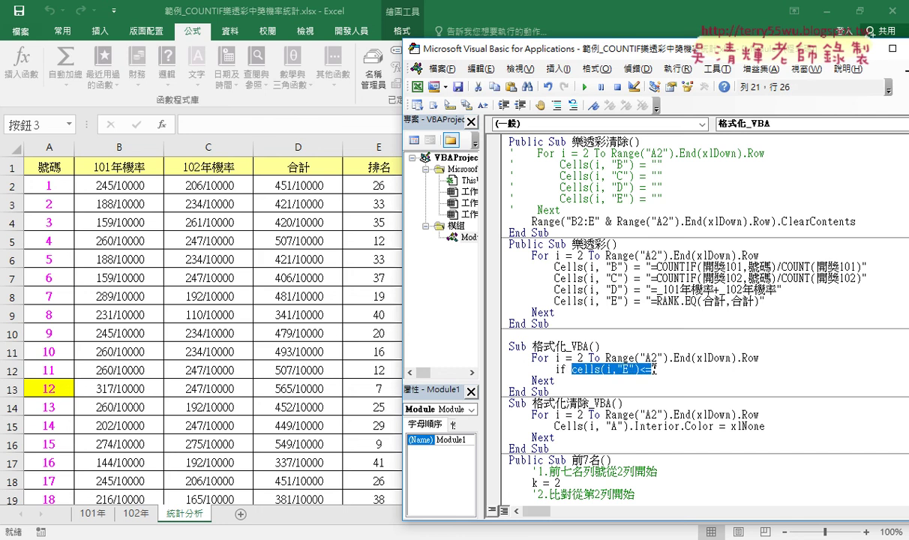
left_click(712, 373)
Step: Finish the condition with Then, leave a blank line, and close the block with End If
type("t")
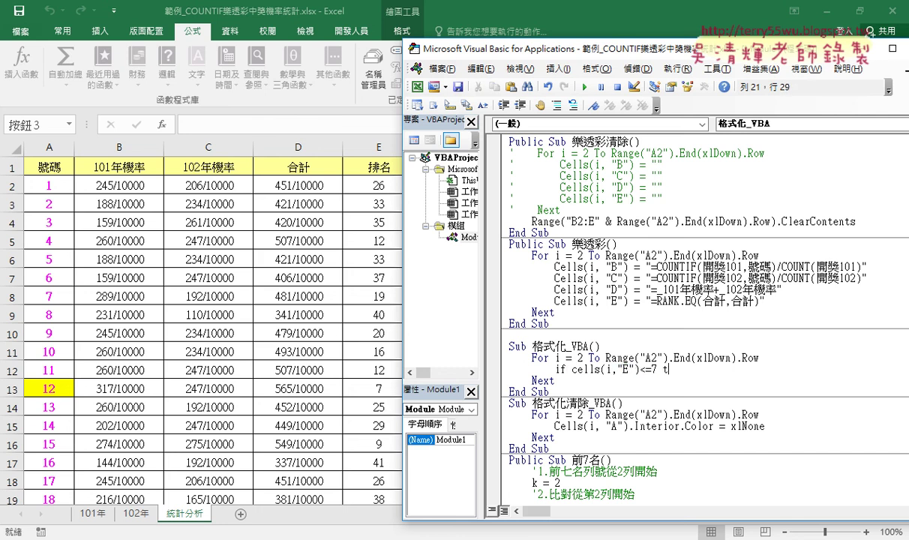
type("hen")
key("Return")
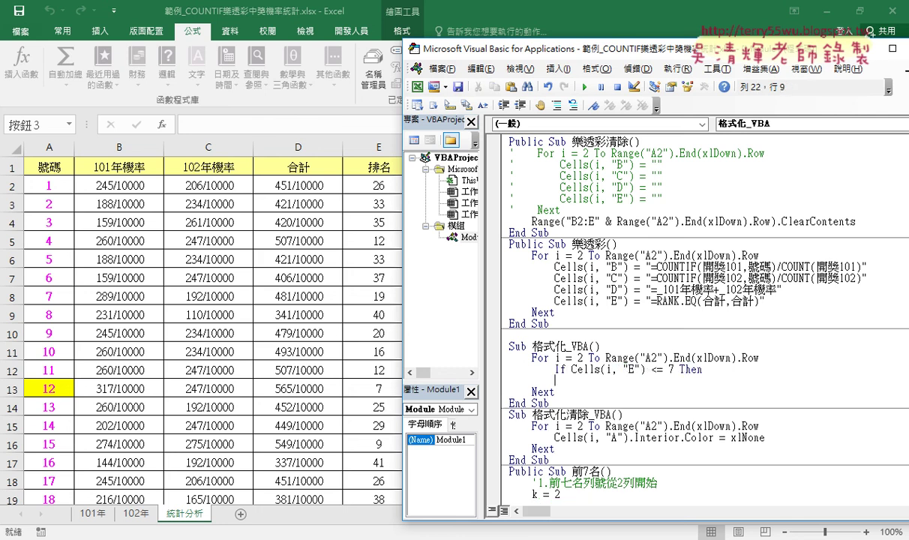
key("Return")
type("en")
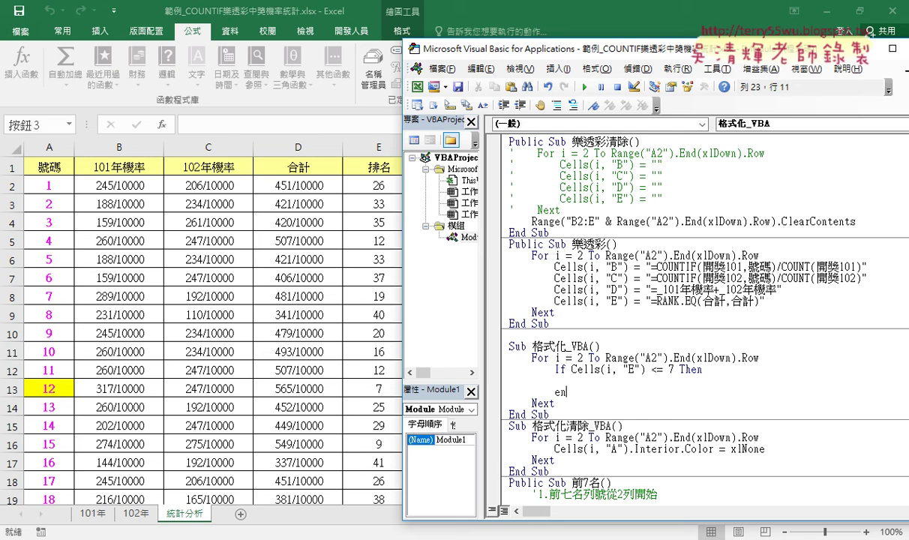
type("d i")
type("f")
key("Up")
left_click_drag(572, 369, 674, 369)
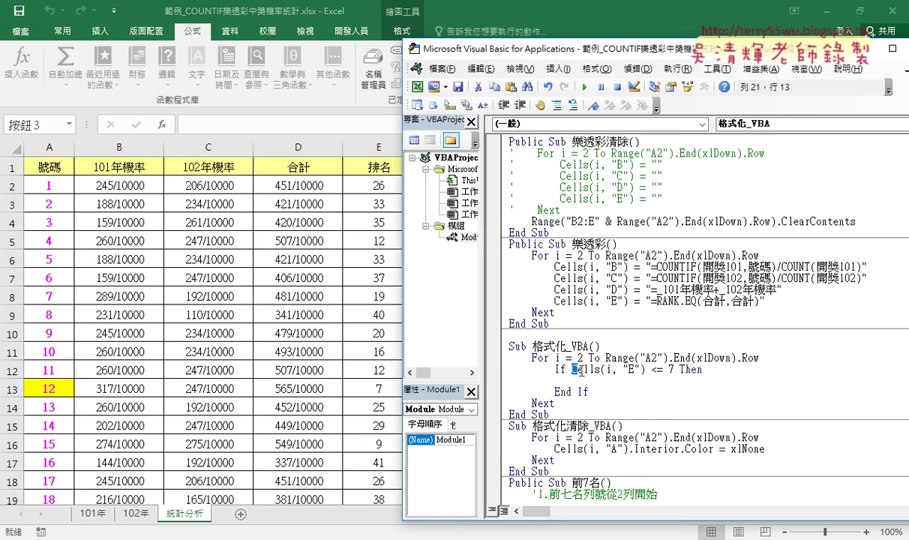
left_click(645, 381)
Step: Write Cells.Interior.Color = rgb(255,255,0) inside the If block, picking Interior from IntelliSense
key("Tab")
mouse_move(571, 369)
left_mouse_down()
mouse_move(639, 369)
mouse_move(626, 385)
left_mouse_up()
key("shift+Right")
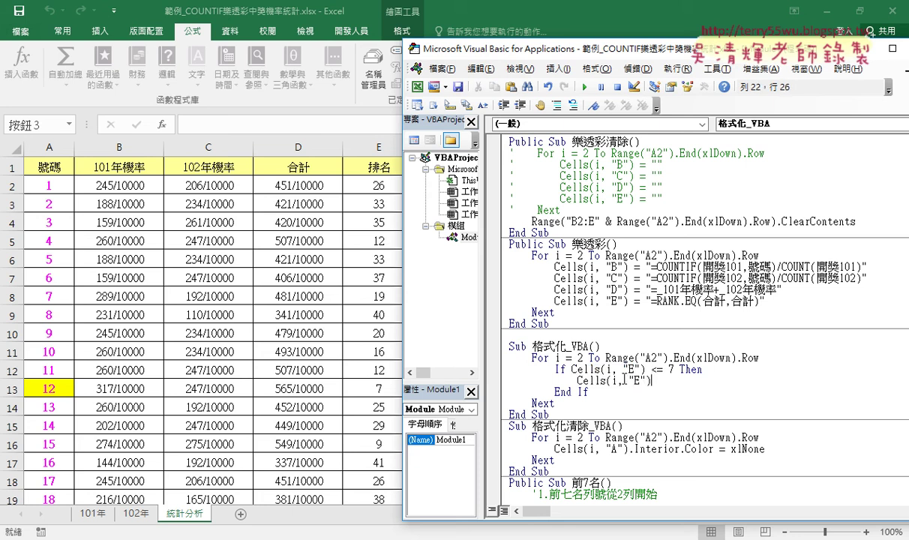
double_click(637, 380)
type("A")
left_click_drag(652, 381, 606, 382)
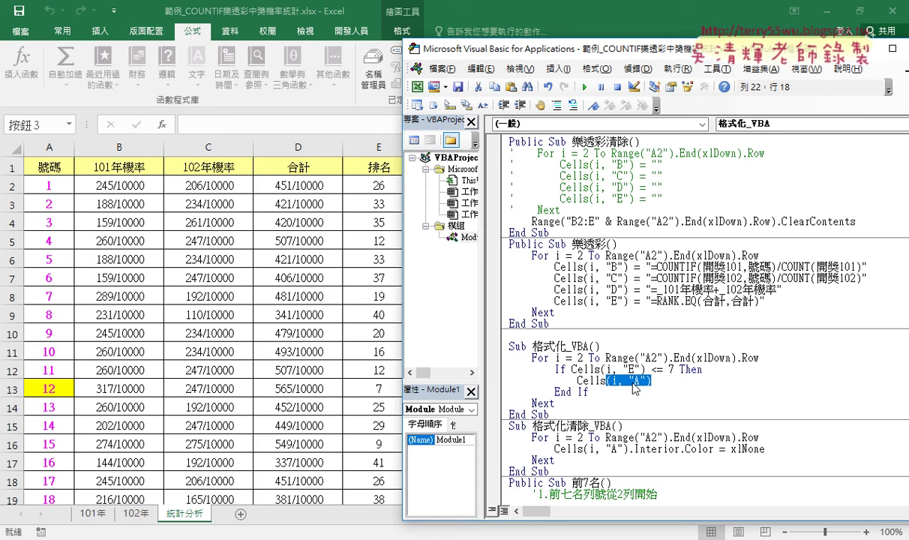
key("Delete")
type(".")
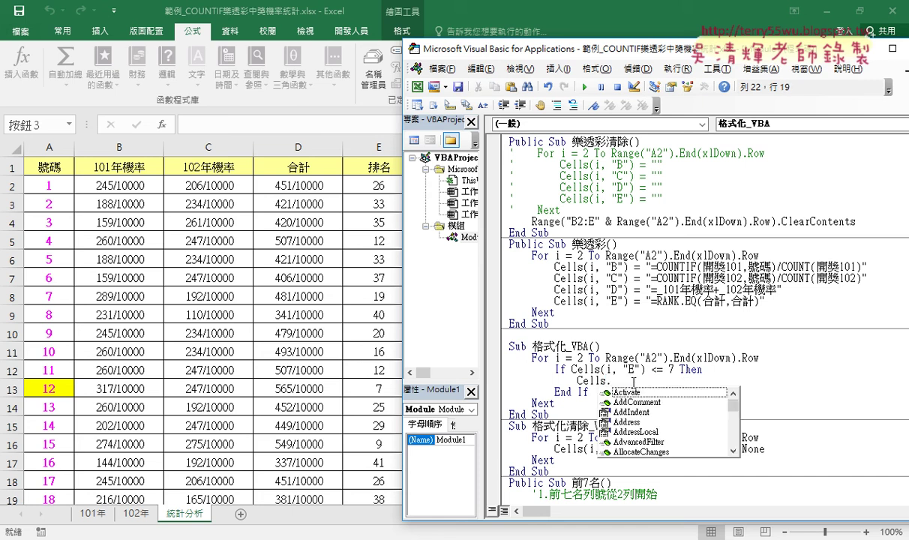
type("in")
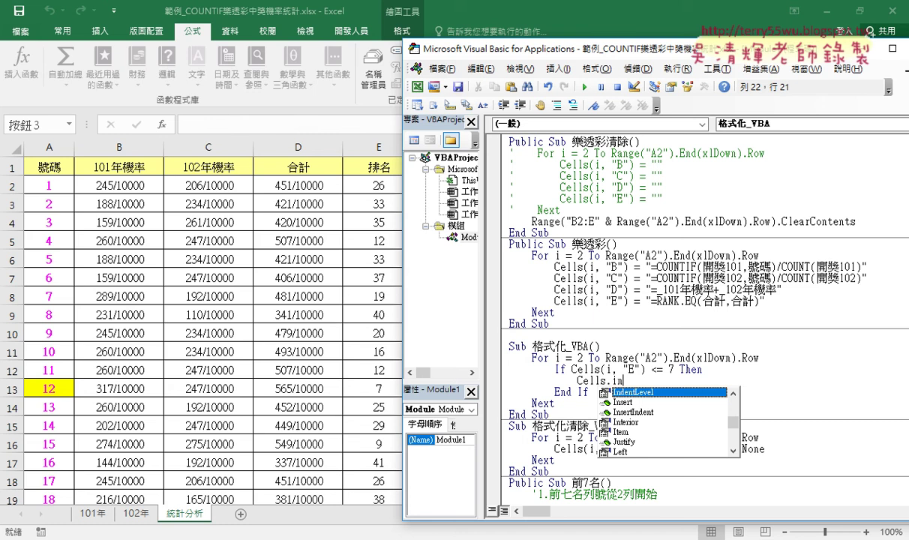
key("Down")
key("Down")
key("Down")
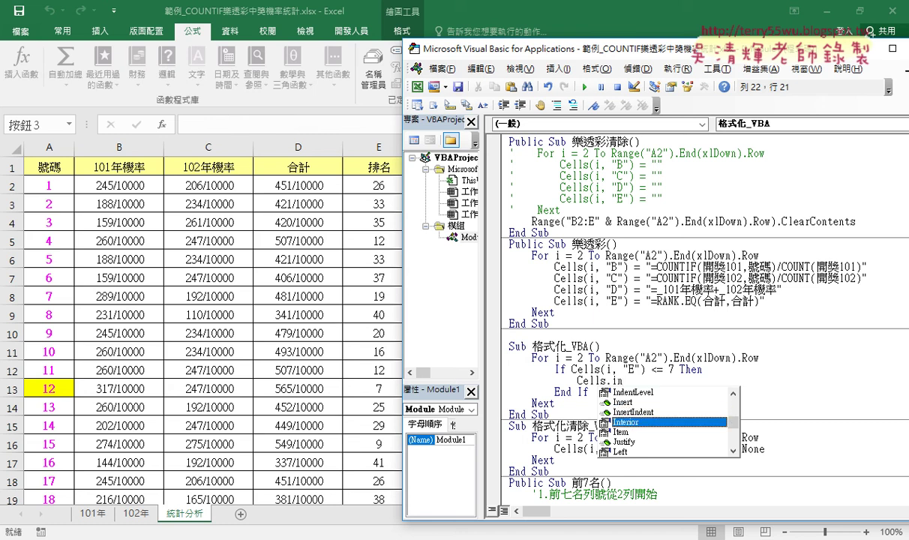
type(".")
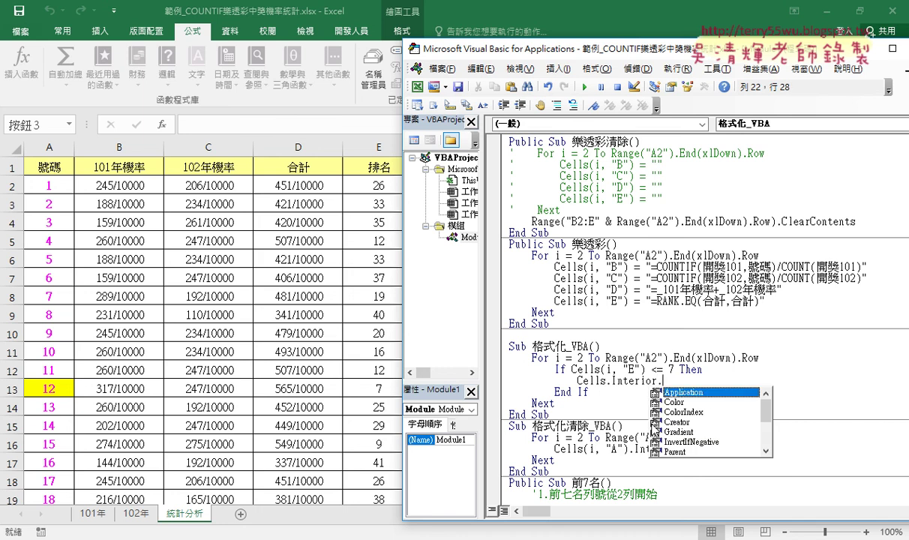
type("Color ")
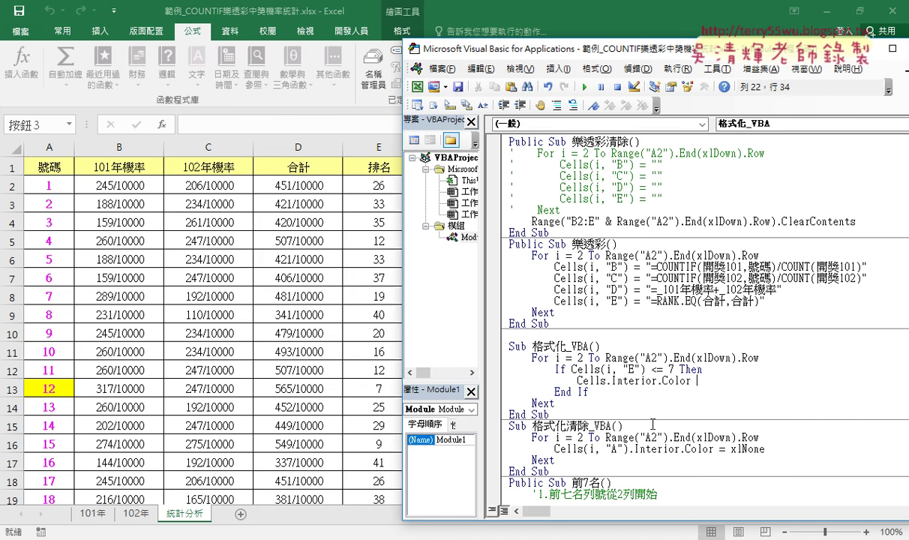
type("=r")
type("gb(")
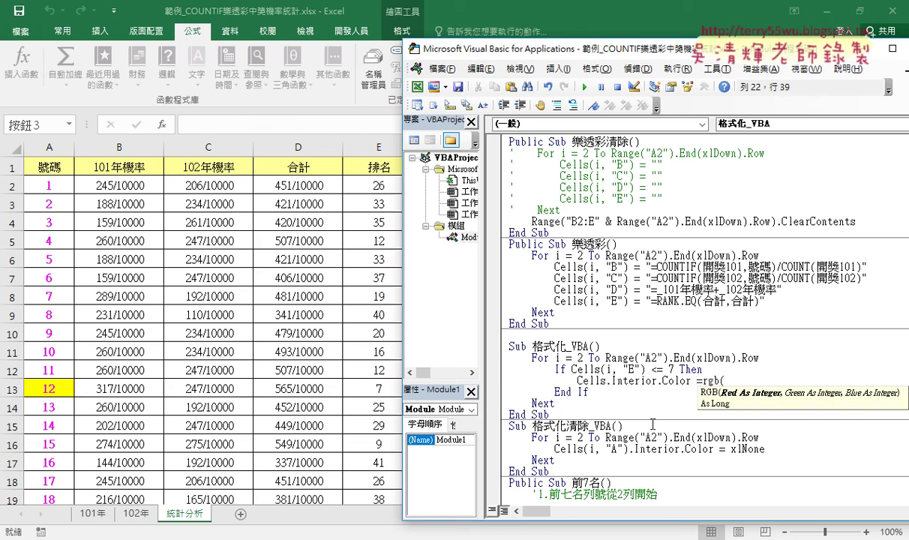
type("255")
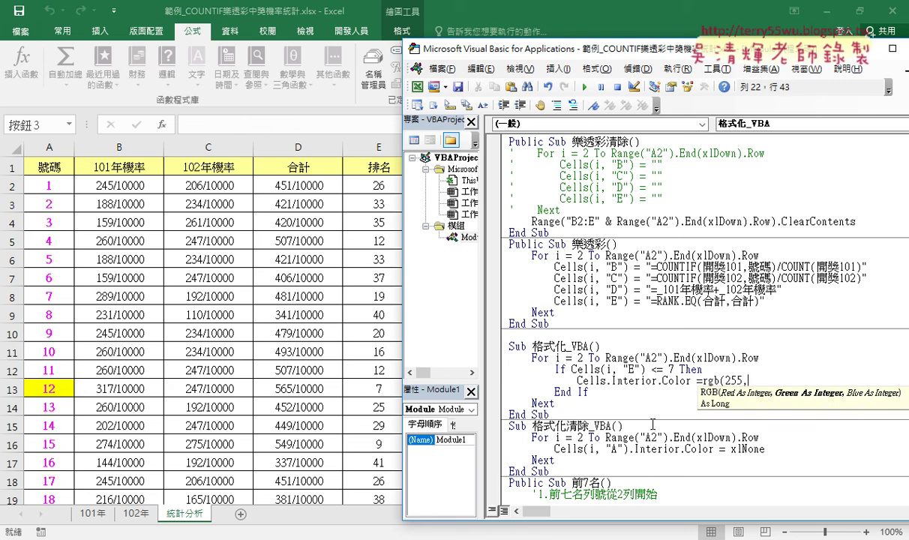
type(",255,")
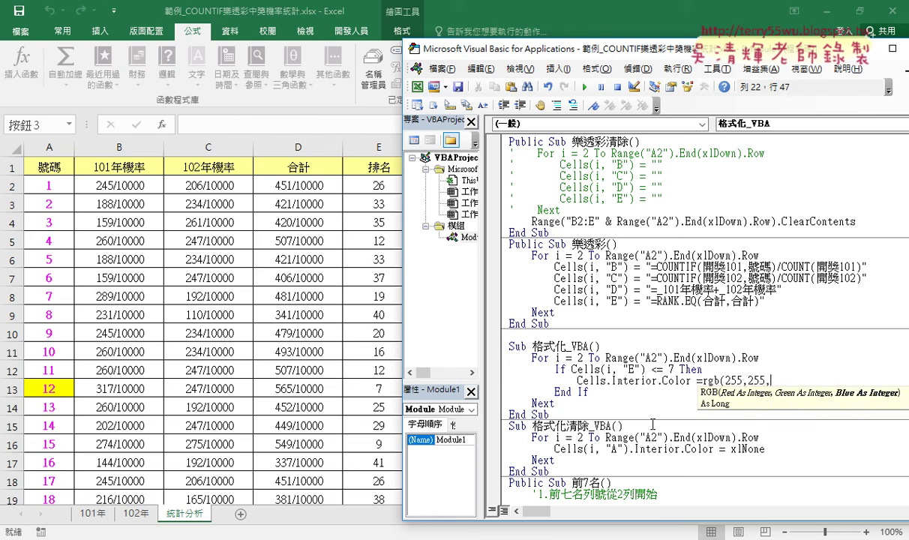
type("0)")
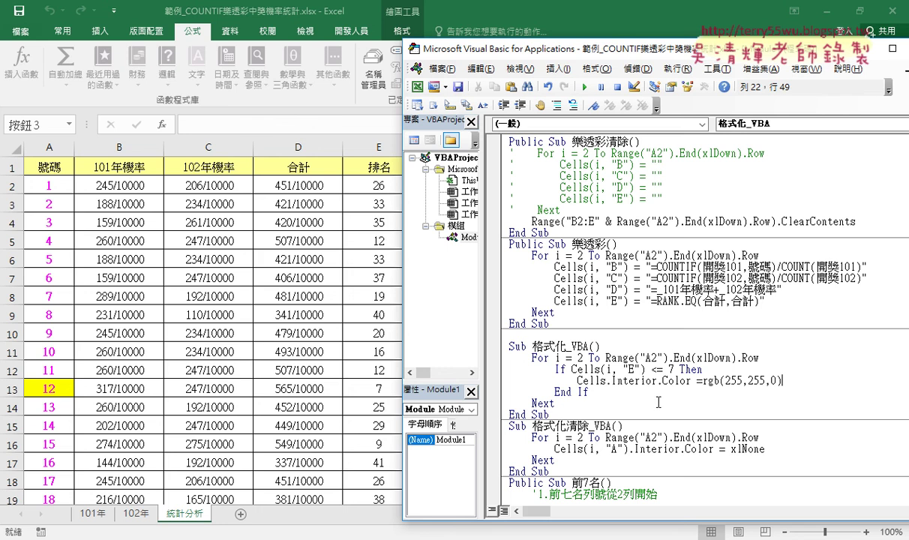
Step: Make the fill line read Cells(i, "A").Interior.Color = RGB(255, 255, 0) by reusing the (i, "E") reference
left_click_drag(644, 369, 602, 370)
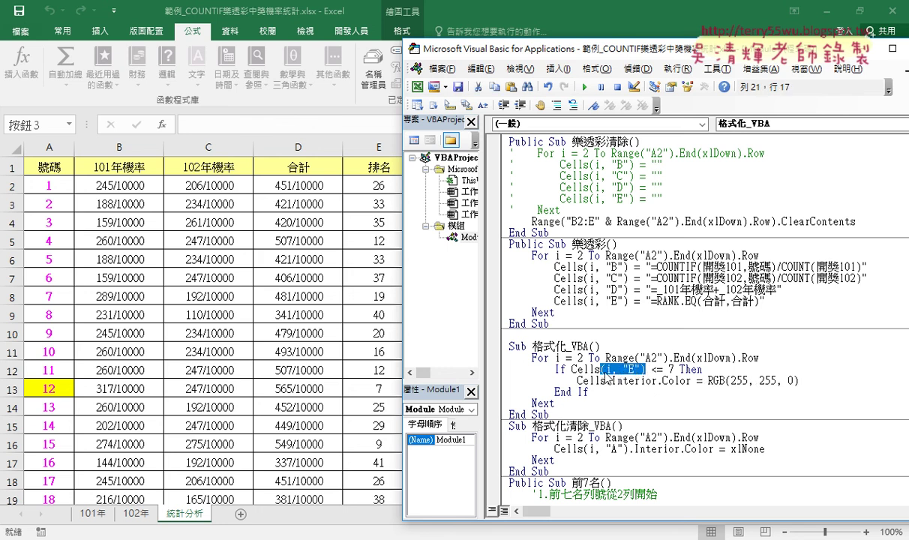
left_click_drag(608, 389, 600, 381)
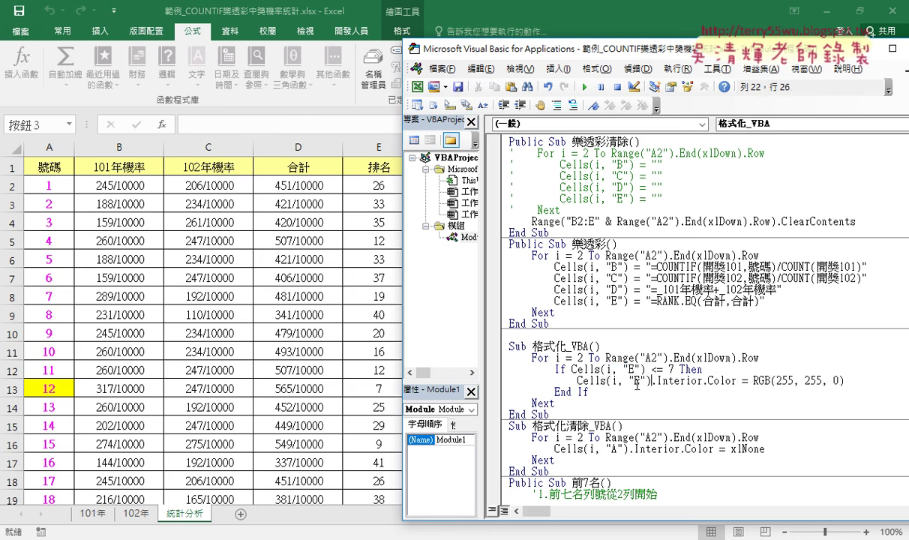
double_click(637, 381)
type("A")
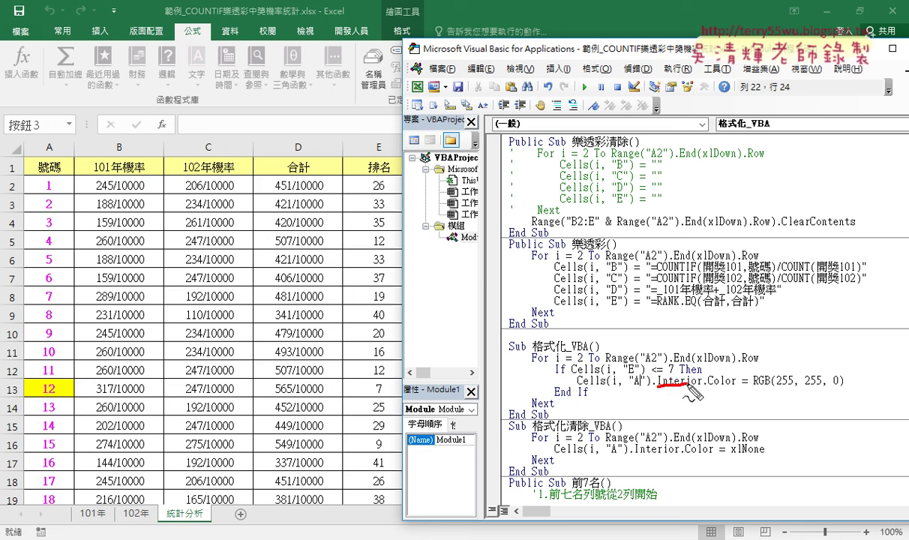
left_click_drag(657, 385, 835, 389)
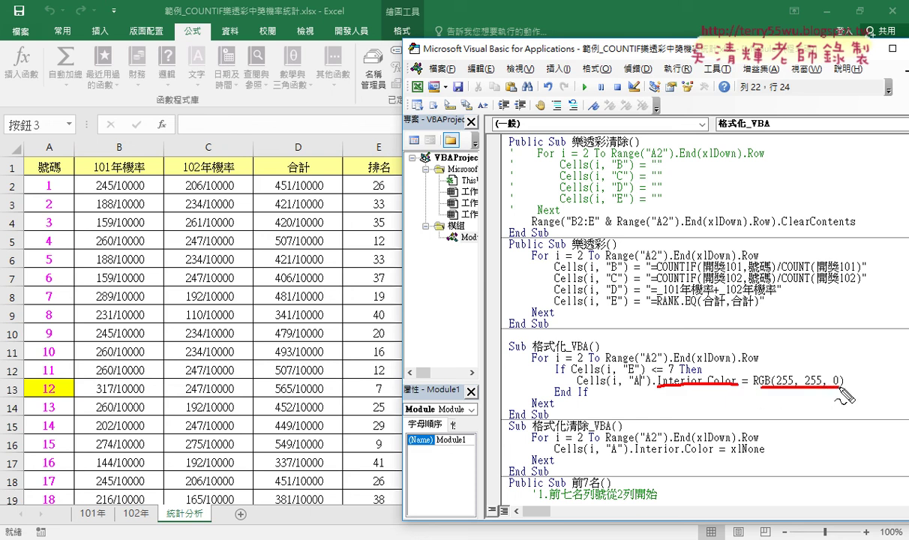
key("Escape")
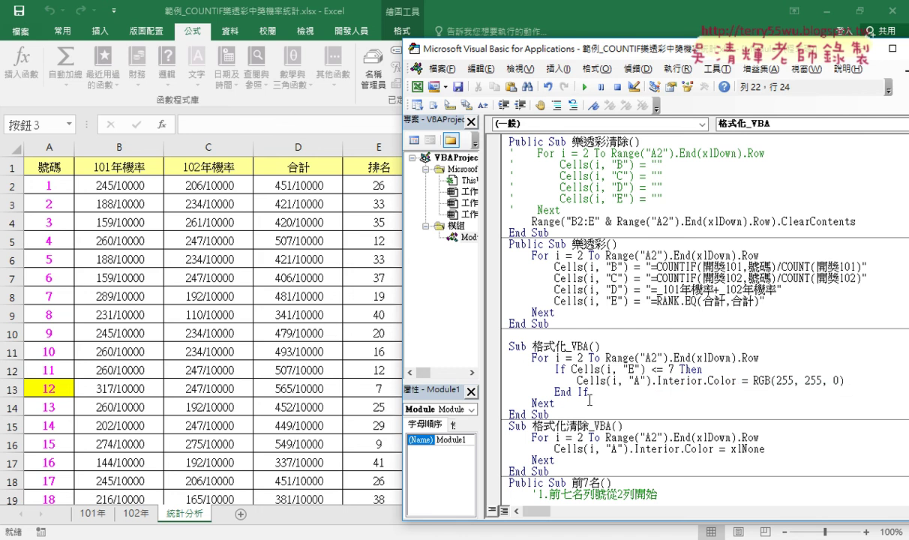
mouse_move(763, 449)
left_mouse_down()
mouse_move(626, 449)
mouse_move(729, 450)
left_mouse_up()
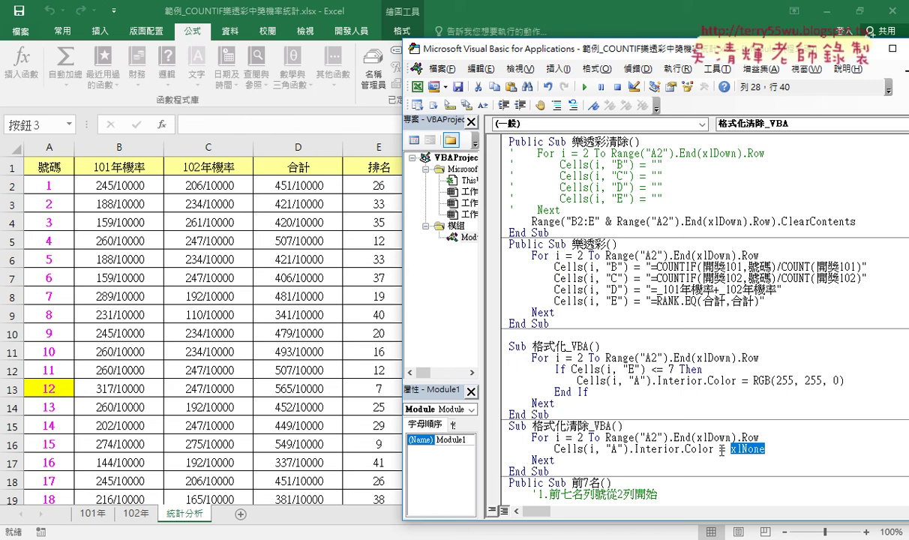
Step: Run 格式化清除_VBA to reset column A's fill to xlNone, then switch back to Excel
left_click(719, 449)
left_click(586, 87)
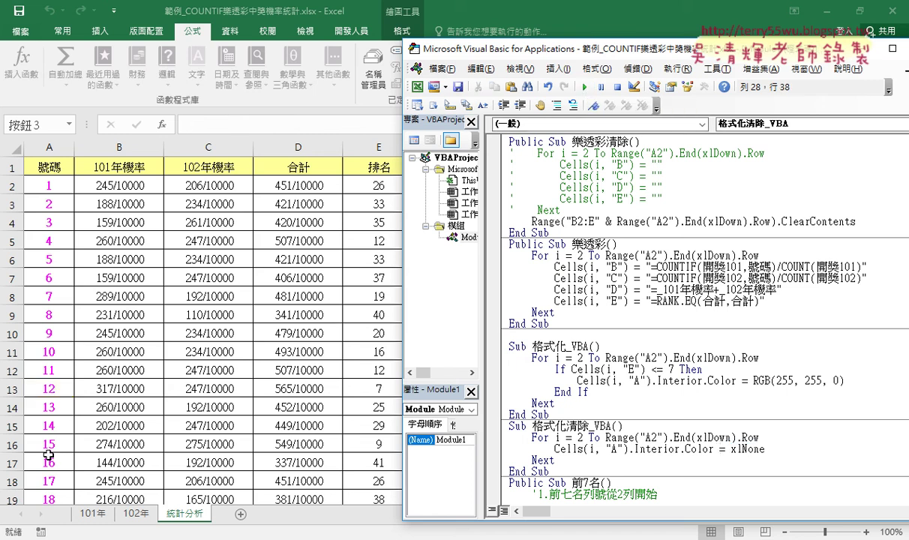
left_click_drag(772, 449, 507, 449)
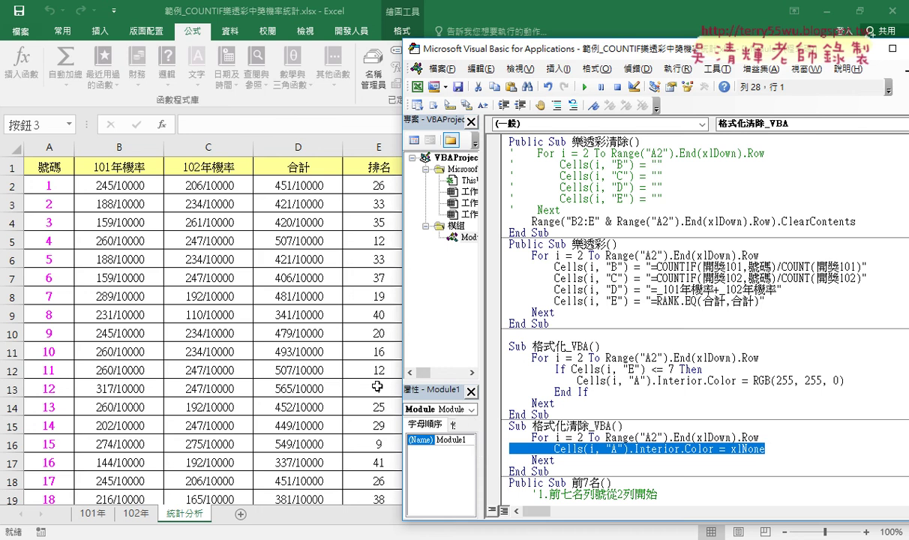
key("alt+F11")
Step: Run 格式化_VBA and scroll the sheet to check 12, 21, 27, 28, 33, 34, 39 are yellow
left_click(600, 261)
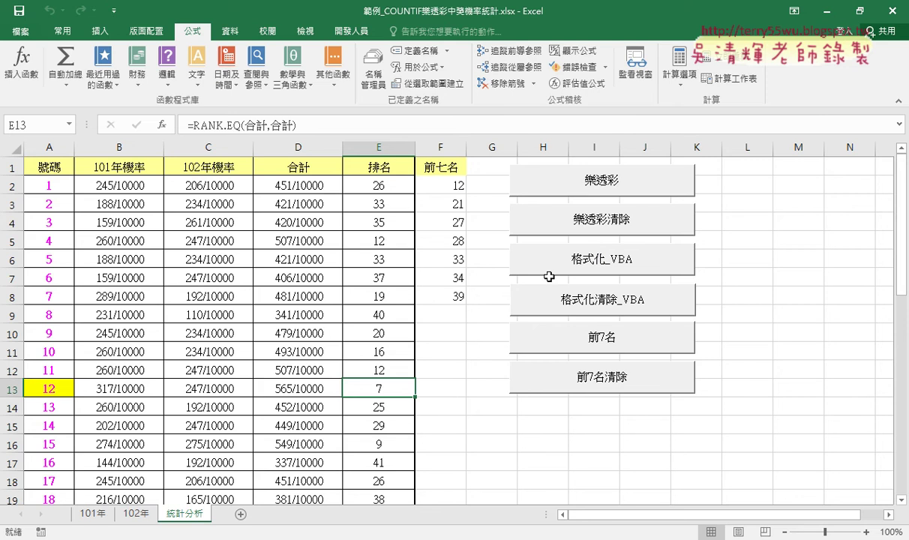
scroll(233, 375, "down", 3)
scroll(233, 375, "down", 2)
scroll(232, 380, "up", 1)
scroll(231, 380, "up", 3)
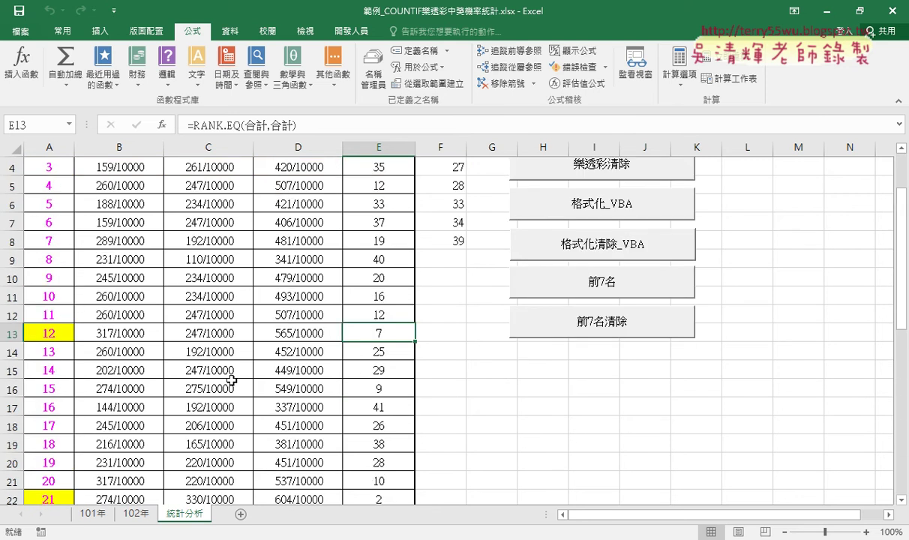
scroll(232, 380, "up", 1)
scroll(232, 380, "down", 3)
scroll(232, 380, "down", 2)
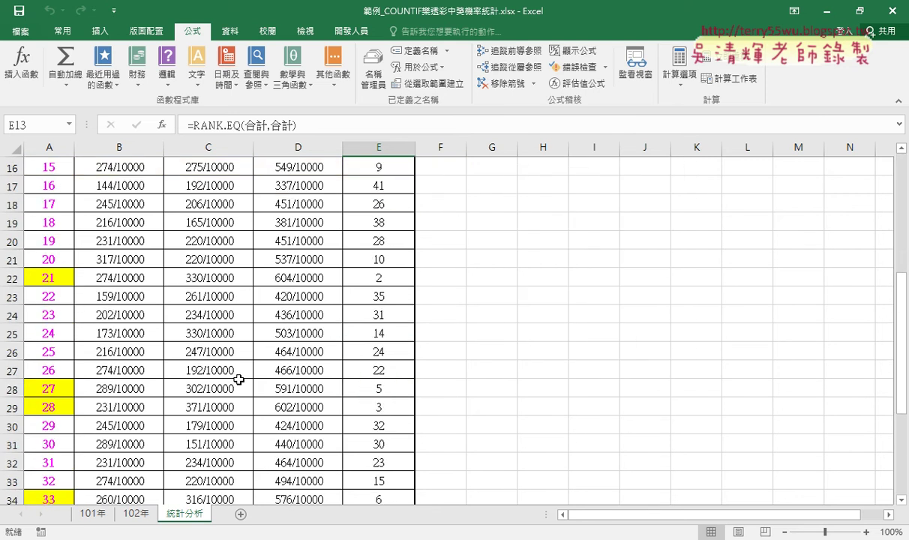
scroll(237, 379, "down", 2)
scroll(238, 380, "down", 2)
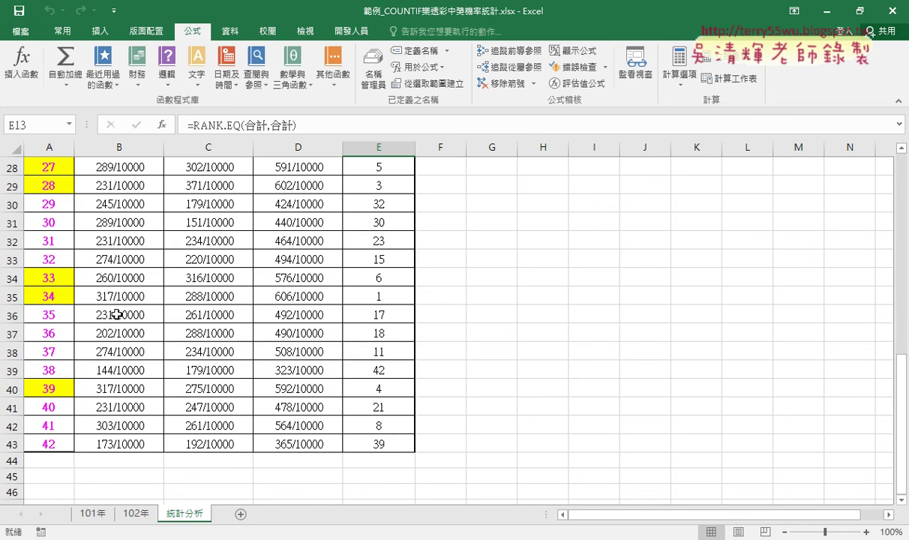
scroll(122, 319, "up", 3)
scroll(122, 321, "up", 5)
scroll(122, 322, "up", 1)
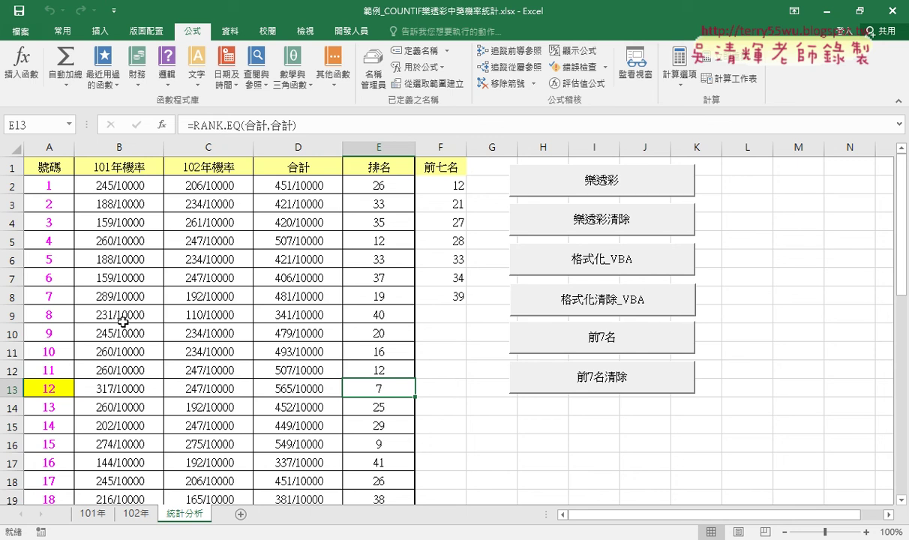
Step: Empty F2:F8 and rerun the 前7名 button to relist 12, 21, 27, 28, 33, 34, 39
left_click_drag(452, 186, 453, 299)
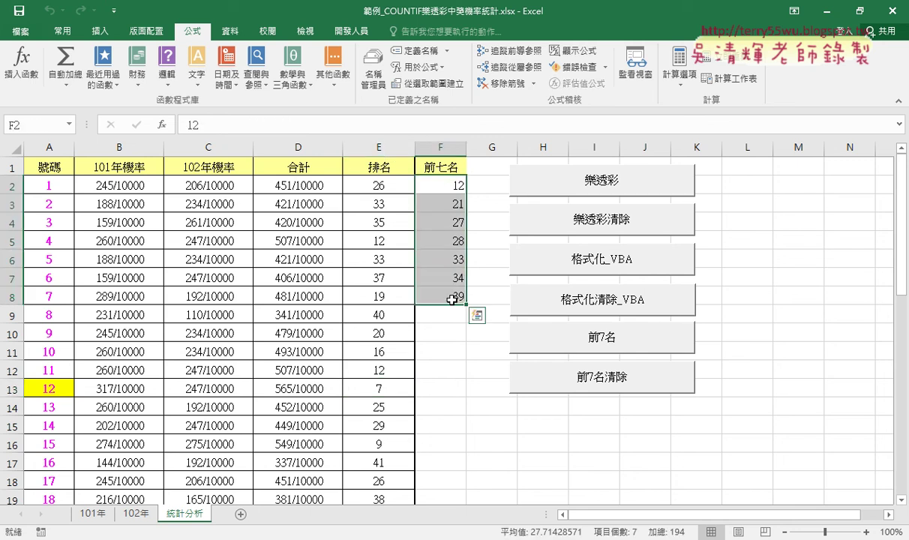
key("Delete")
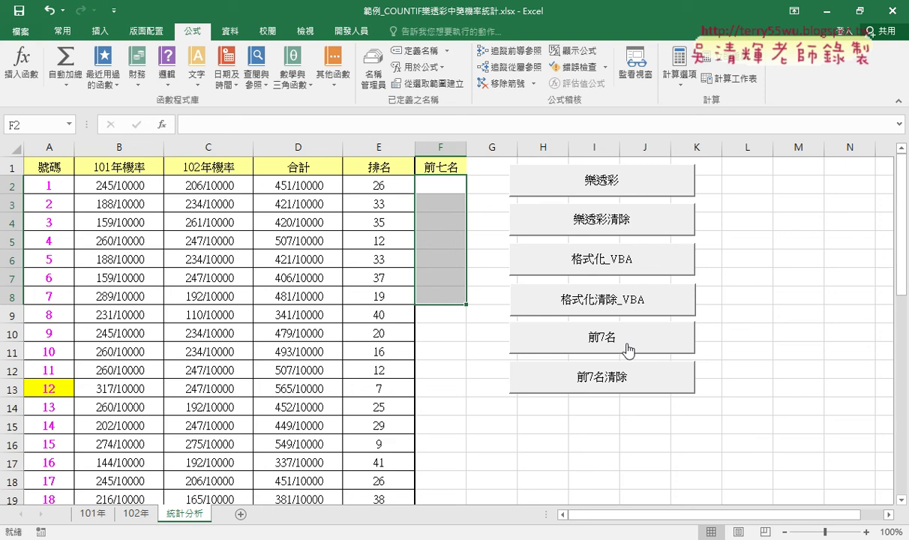
left_click(582, 331)
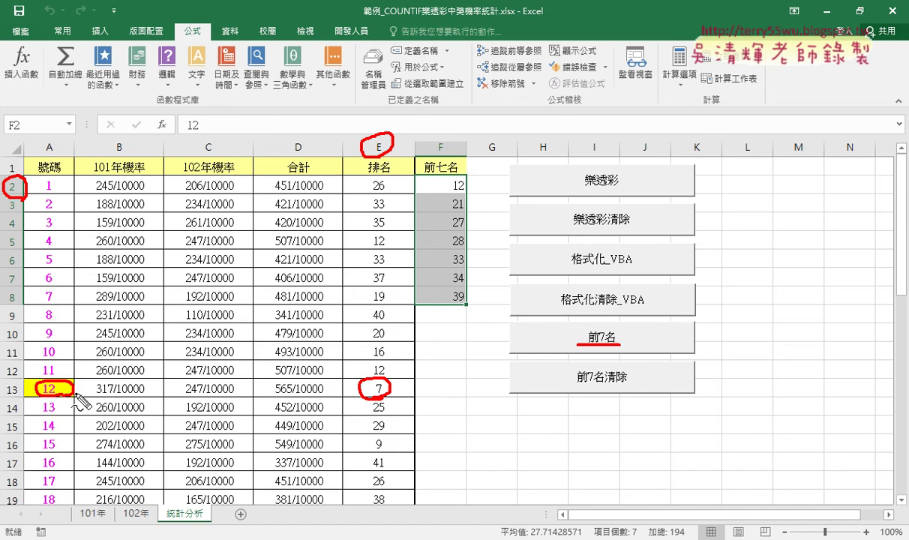
mouse_move(85, 391)
left_mouse_down()
mouse_move(390, 201)
mouse_move(427, 191)
left_mouse_up()
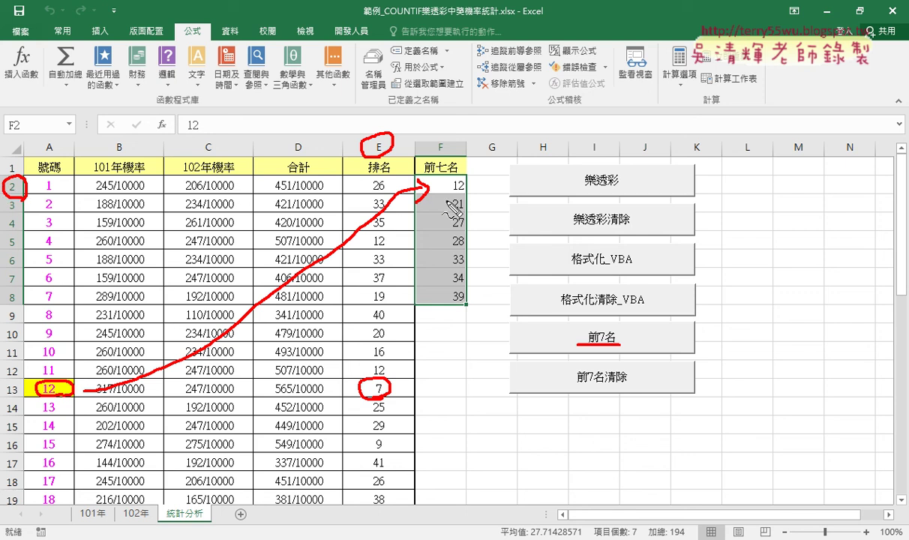
mouse_move(465, 194)
left_mouse_down()
mouse_move(448, 191)
mouse_move(469, 204)
left_mouse_up()
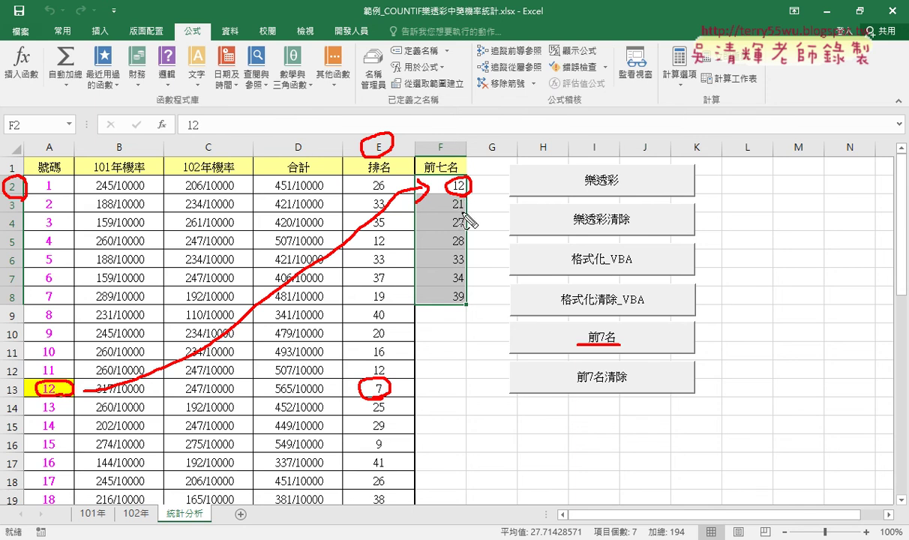
mouse_move(464, 197)
left_mouse_down()
mouse_move(450, 300)
mouse_move(463, 288)
left_mouse_up()
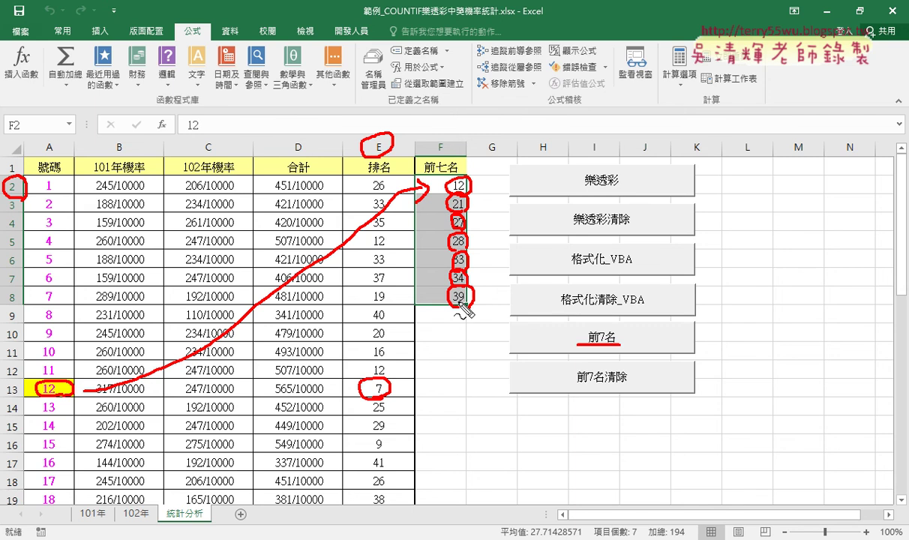
key("Escape")
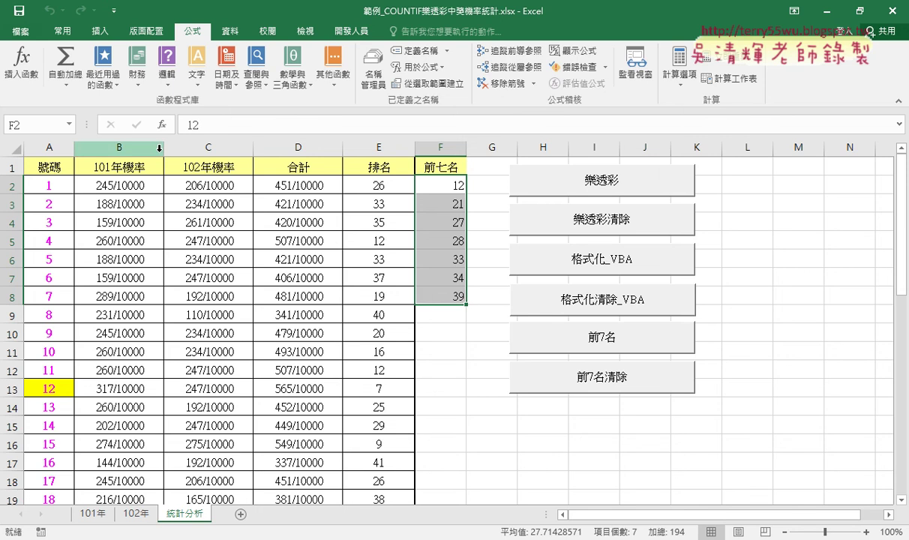
Step: Open the VBA editor from the Developer tab and delete the 前7名 macro's existing body
left_click(356, 32)
left_click(41, 71)
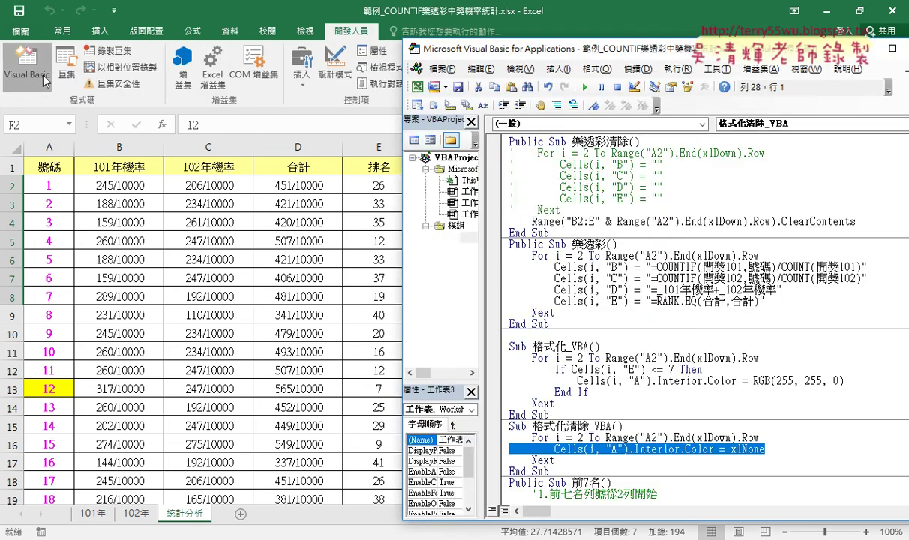
scroll(687, 381, "down", 2)
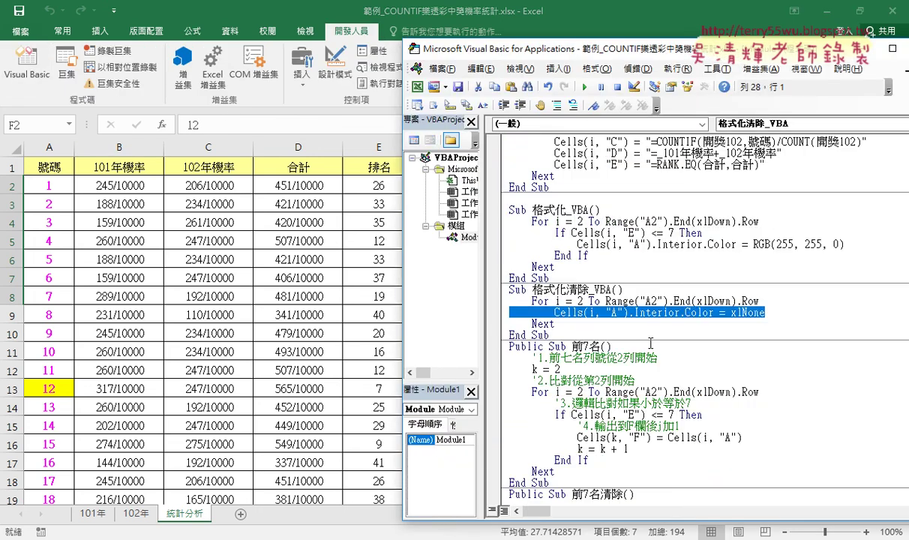
left_click(557, 471)
left_click_drag(557, 471, 497, 363)
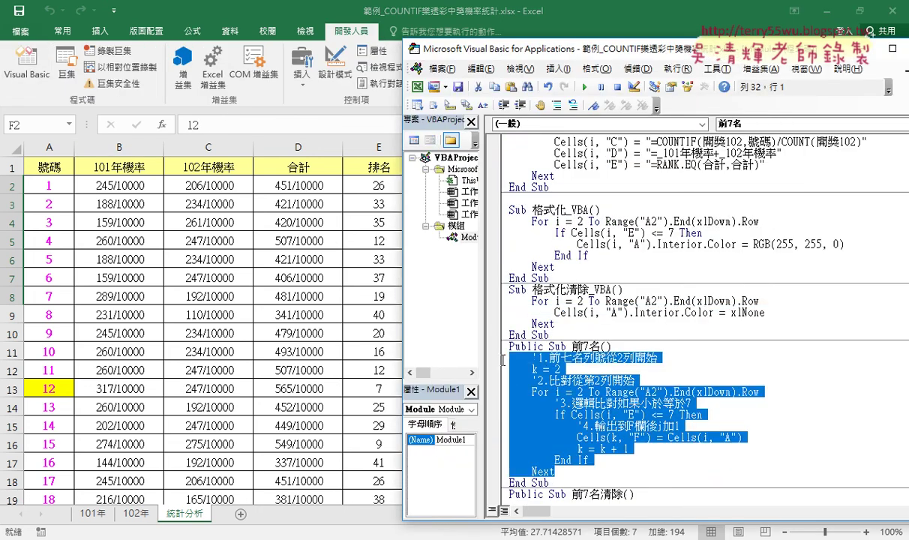
key("Delete")
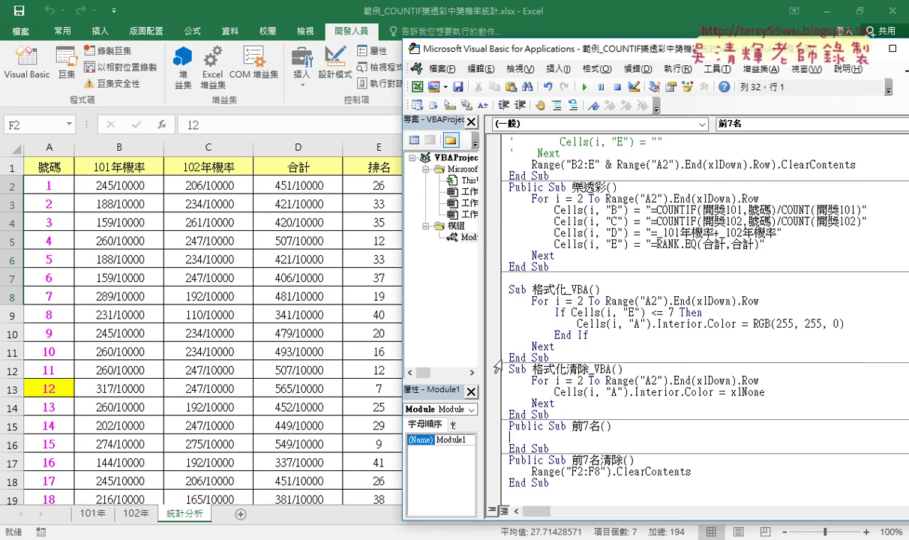
Step: Copy the For…Next loop from 格式化_VBA and paste it into the empty 前7名 macro
left_click_drag(555, 346, 484, 298)
key("ctrl+c")
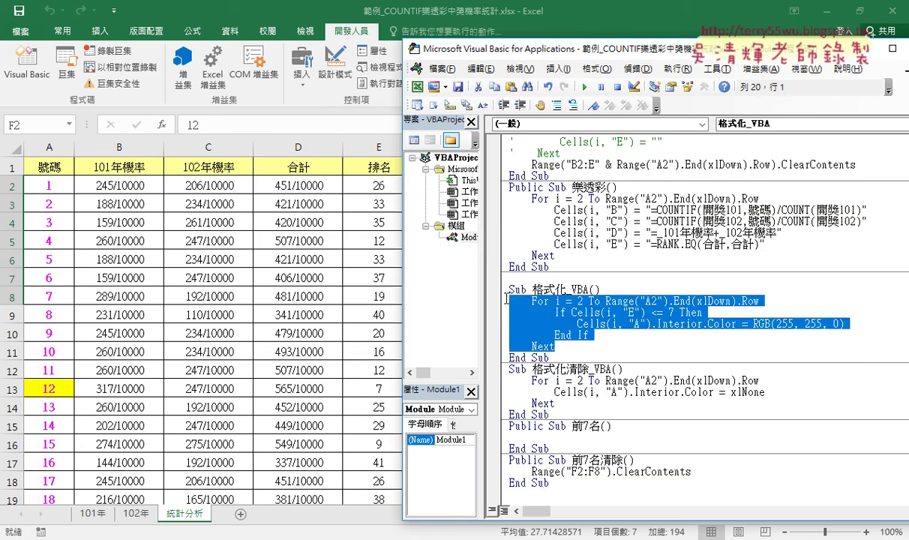
right_click(561, 304)
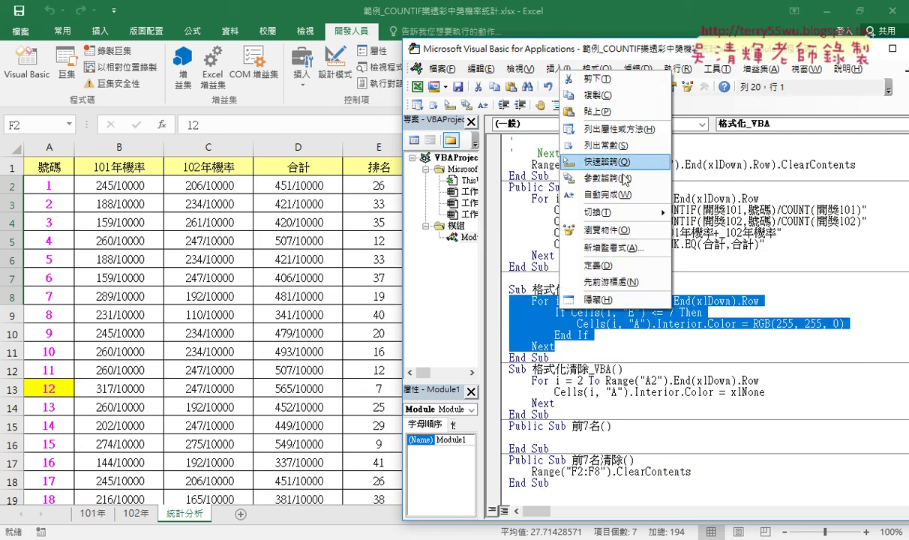
left_click(600, 95)
left_click(512, 437)
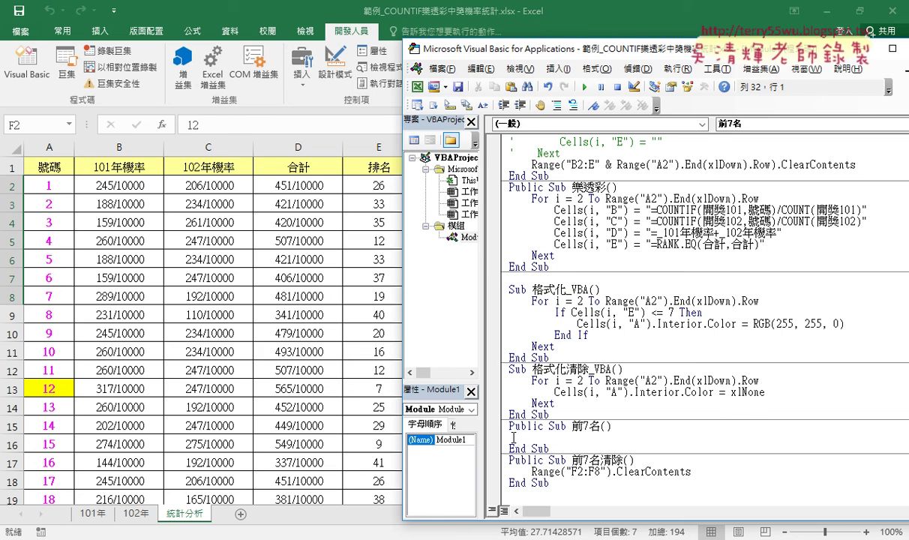
key("ctrl+v")
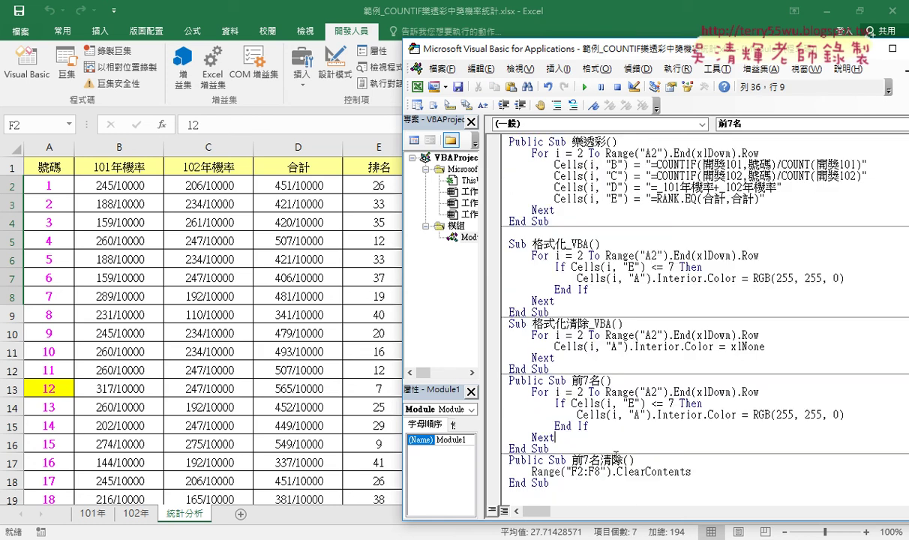
scroll(568, 461, "down", 1)
left_click_drag(577, 415, 860, 418)
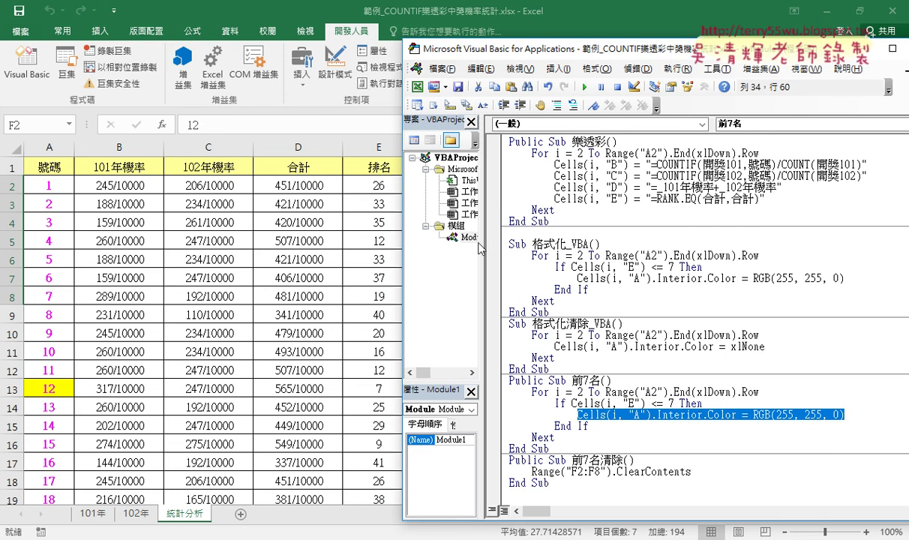
left_click_drag(455, 239, 454, 245)
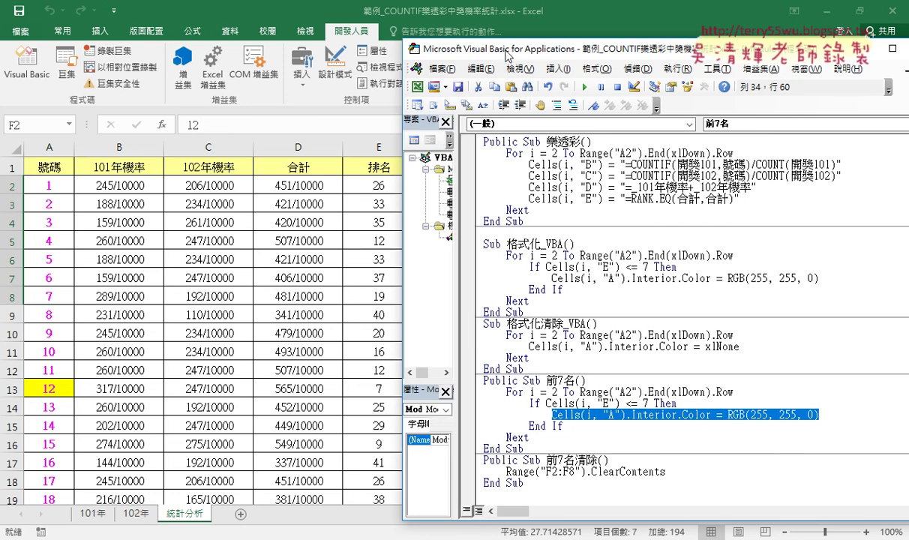
Step: Delete .Interior.Color = RGB(255, 255, 0) after Cells(i, "A") in 前7名's If block
left_click_drag(483, 54, 587, 52)
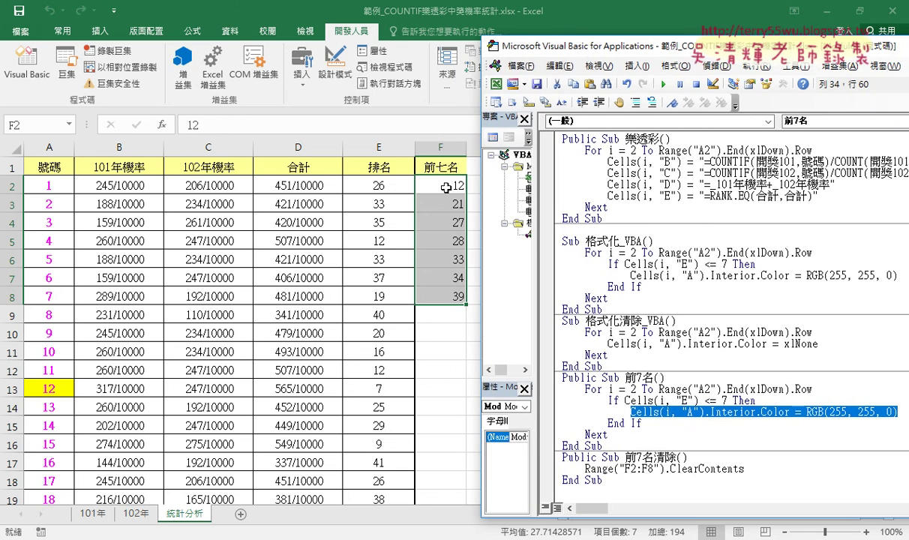
left_click(705, 412)
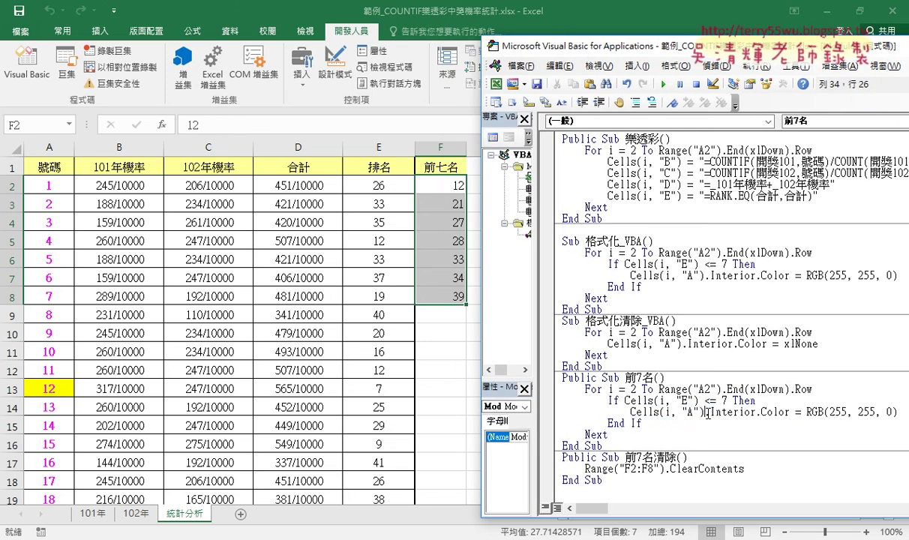
left_click_drag(705, 412, 898, 408)
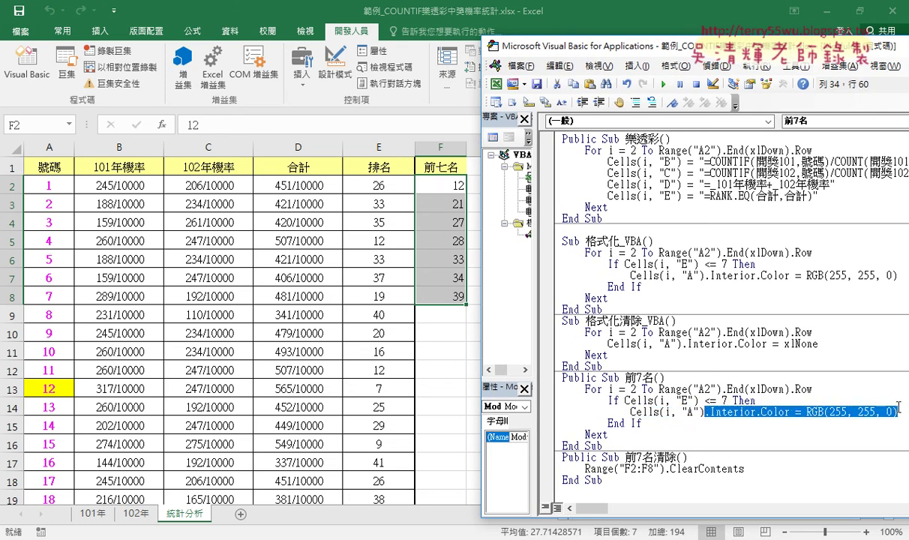
key("Delete")
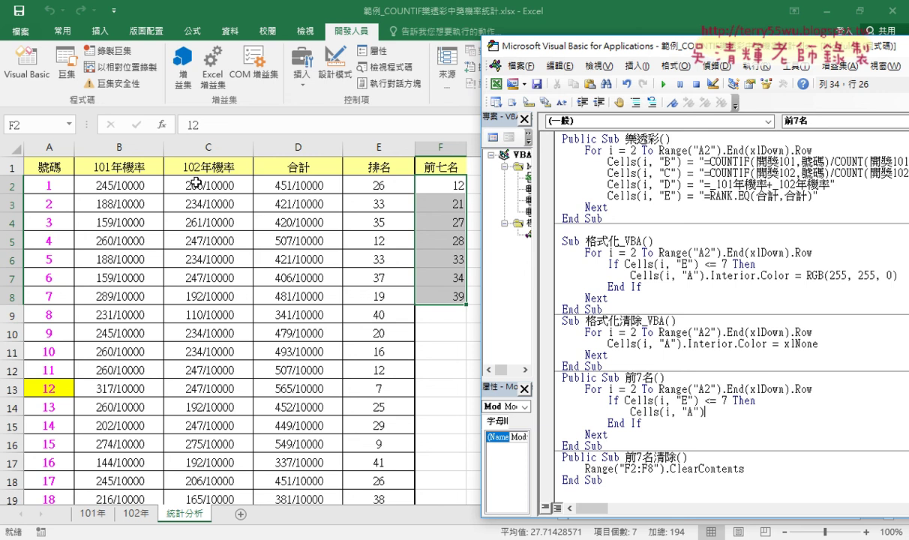
key("Home")
mouse_move(47, 369)
left_mouse_down()
mouse_move(60, 363)
mouse_move(58, 379)
mouse_move(449, 194)
left_mouse_up()
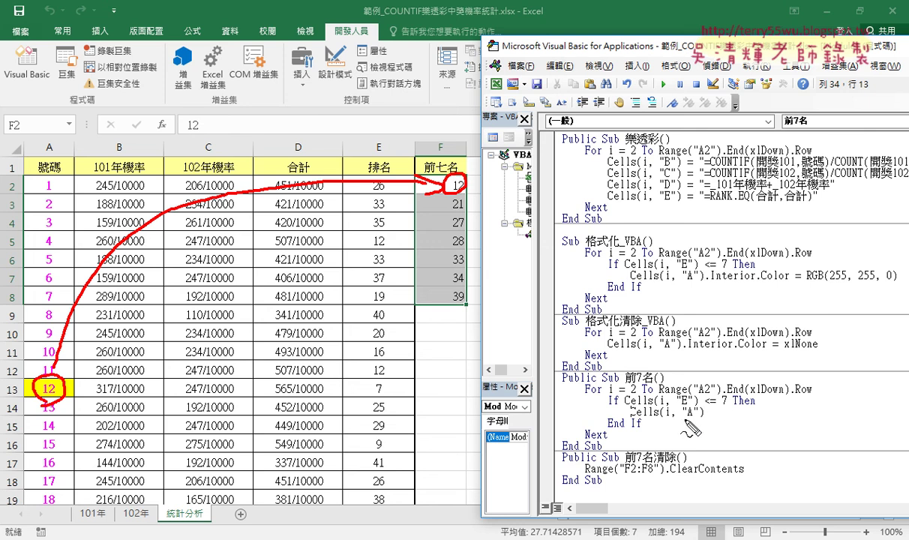
Step: Add an equals sign after the line and paste a copy of Cells(i, "A") before it
left_click_drag(680, 422, 627, 413)
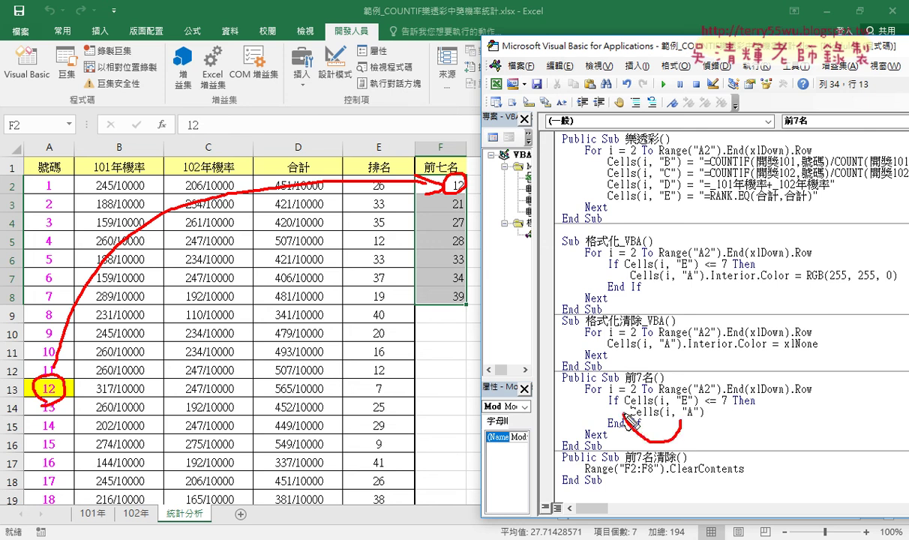
key("Escape")
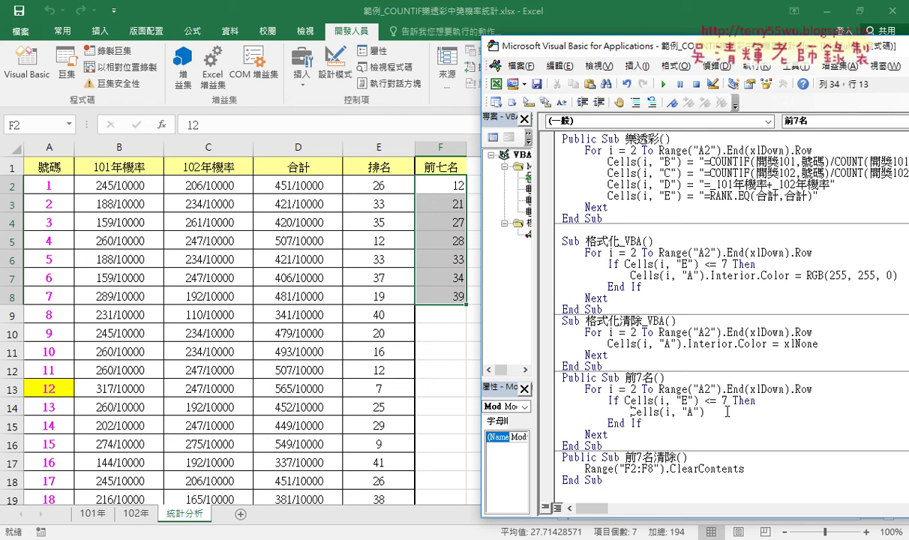
type("=")
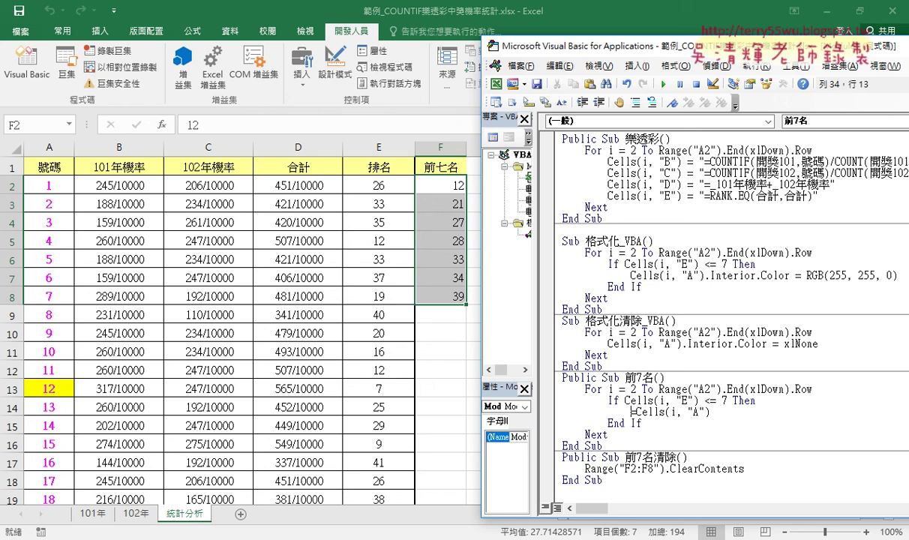
left_click_drag(710, 412, 632, 422)
key("ctrl+c")
left_click(631, 412)
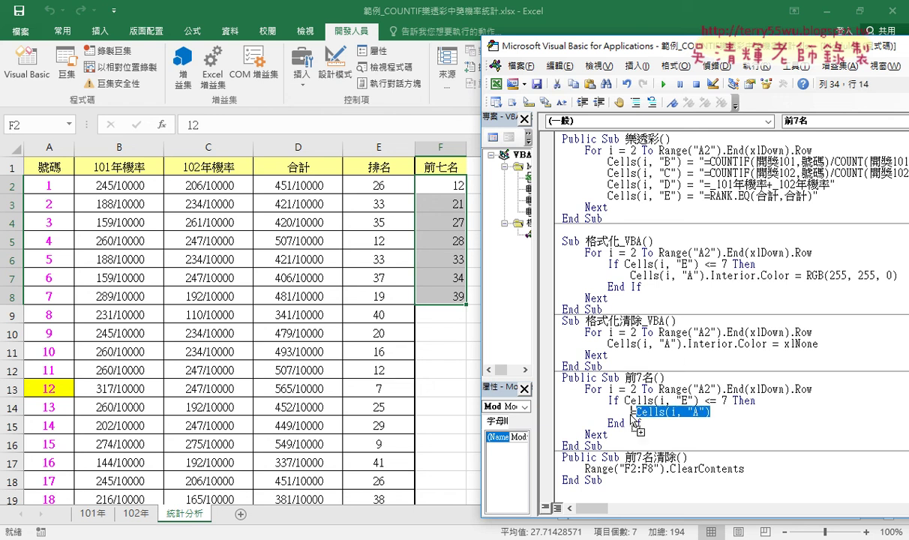
key("ctrl+v")
Step: Change the pasted reference to Cells(2, "F") so the number is written to F2
double_click(692, 412)
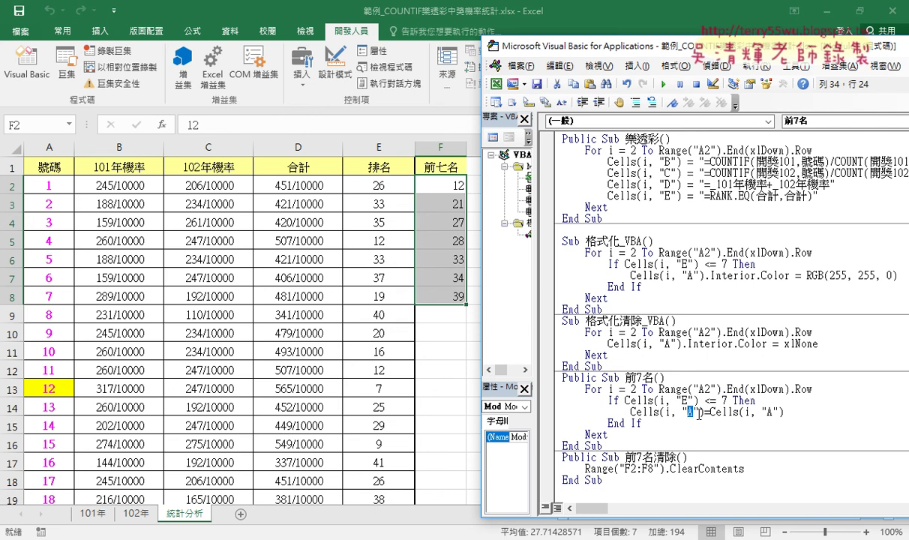
type("F")
left_click(659, 390)
key("BackSpace")
type("2")
key("Down")
key("Down")
left_click_drag(796, 412, 631, 411)
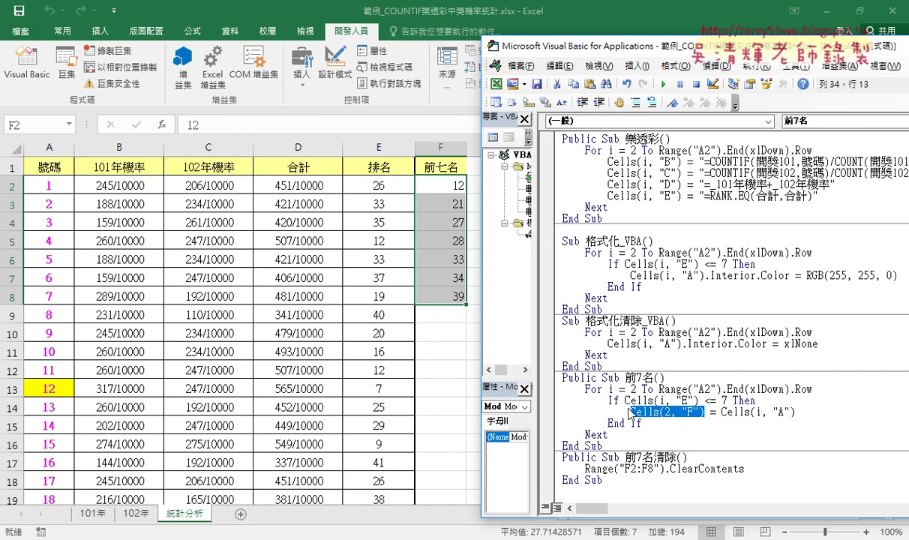
Step: Annotate the highlighted 12 in A13 and the Cells(2, "F") target in the code
left_click_drag(630, 412, 630, 412)
mouse_move(63, 384)
left_mouse_down()
mouse_move(53, 364)
mouse_move(307, 206)
mouse_move(418, 178)
mouse_move(449, 194)
left_mouse_up()
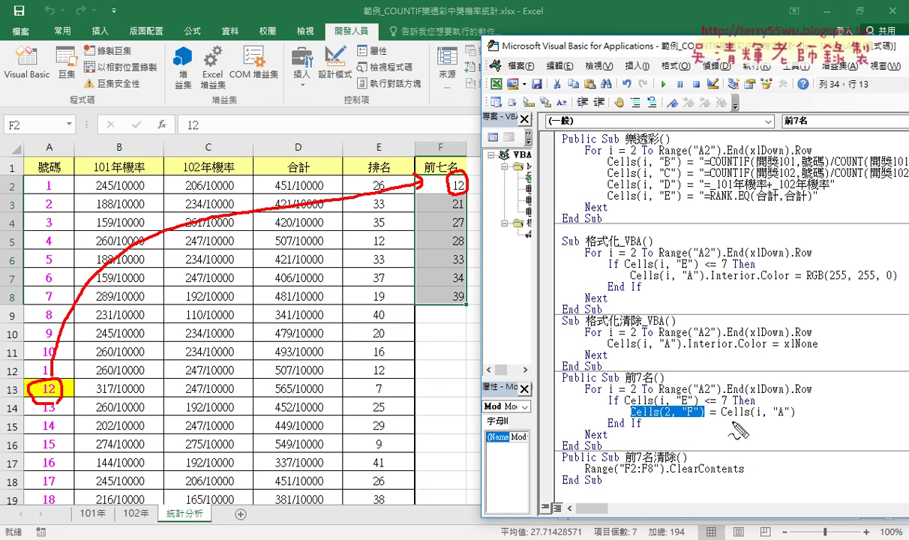
left_click_drag(784, 415, 690, 426)
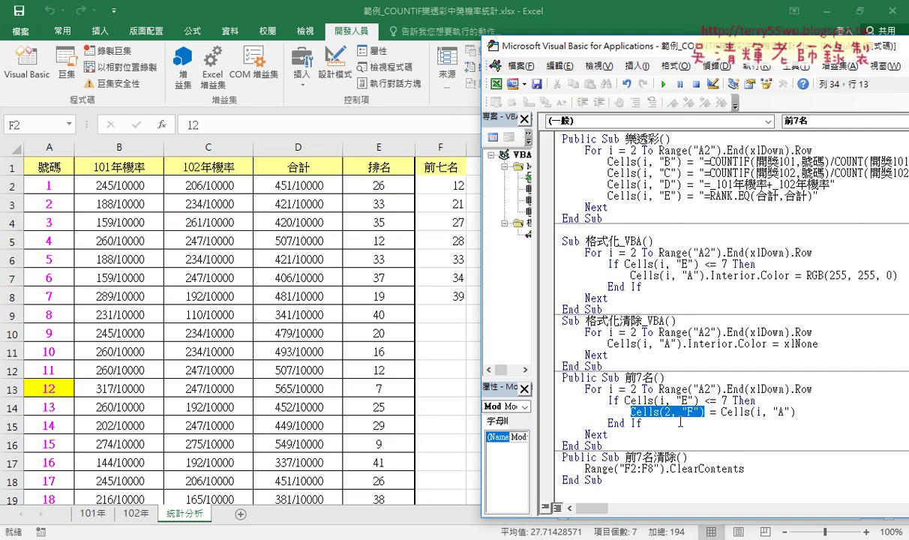
left_click(700, 412)
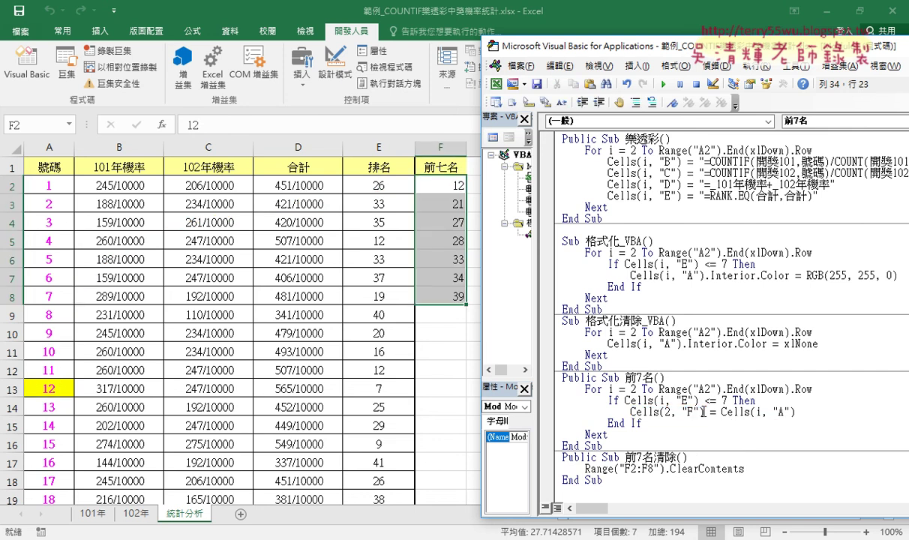
Step: Try Range("F2") as the target, then undo back to Cells(2, "F") inside 前7名
left_click_drag(703, 412, 632, 414)
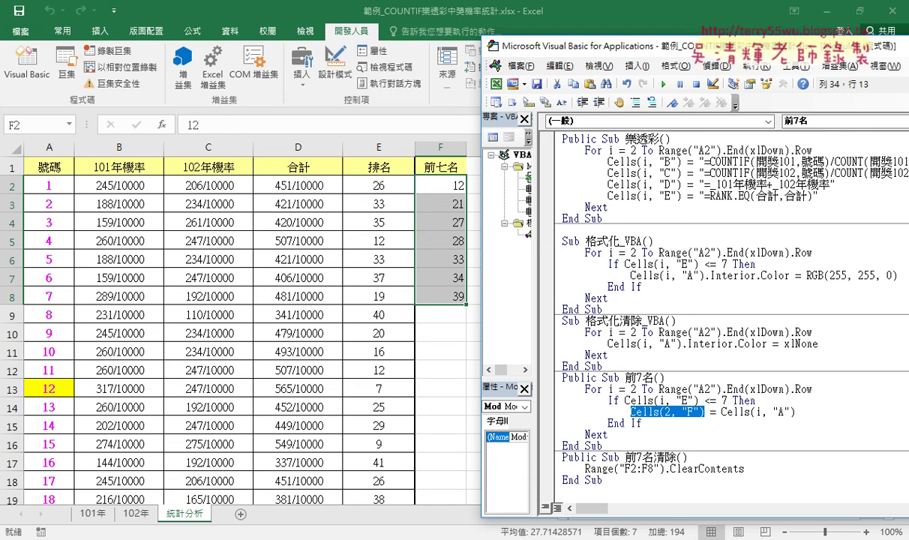
type("rang")
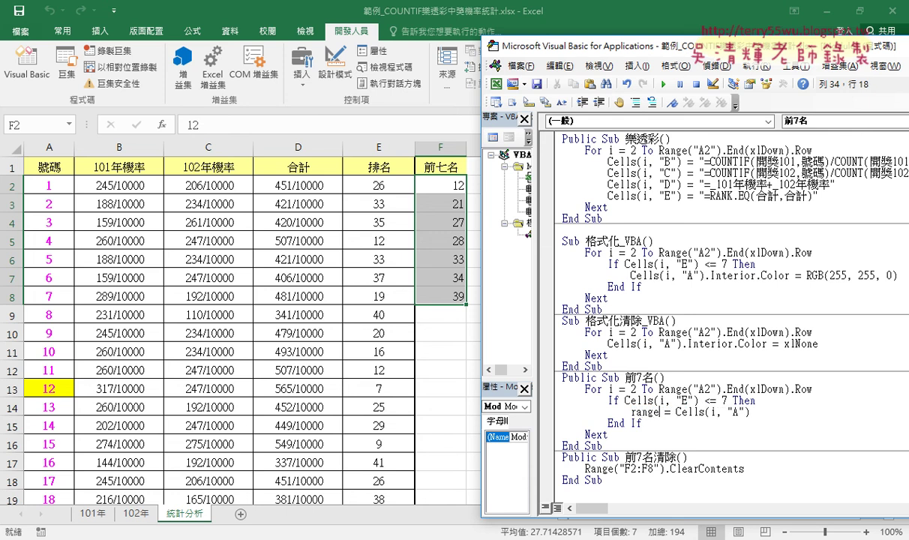
type("e(\"F")
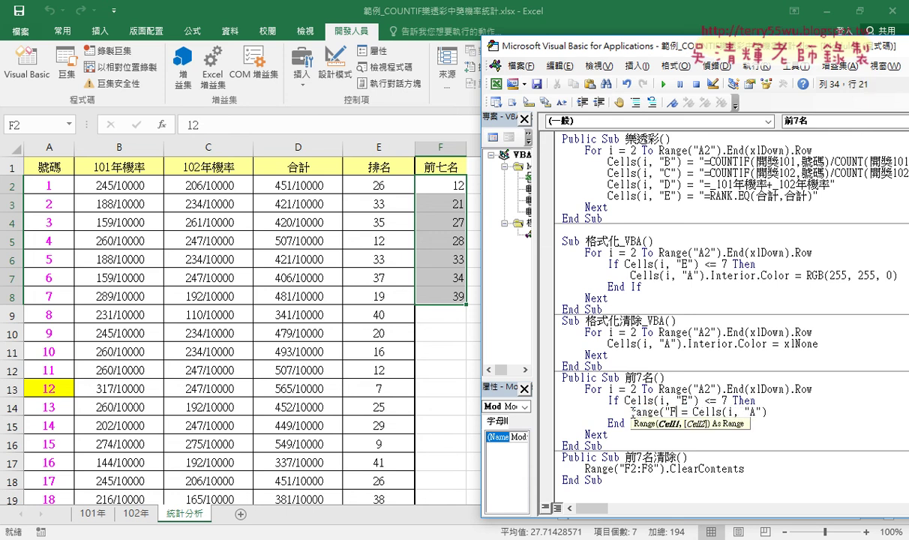
type("2")
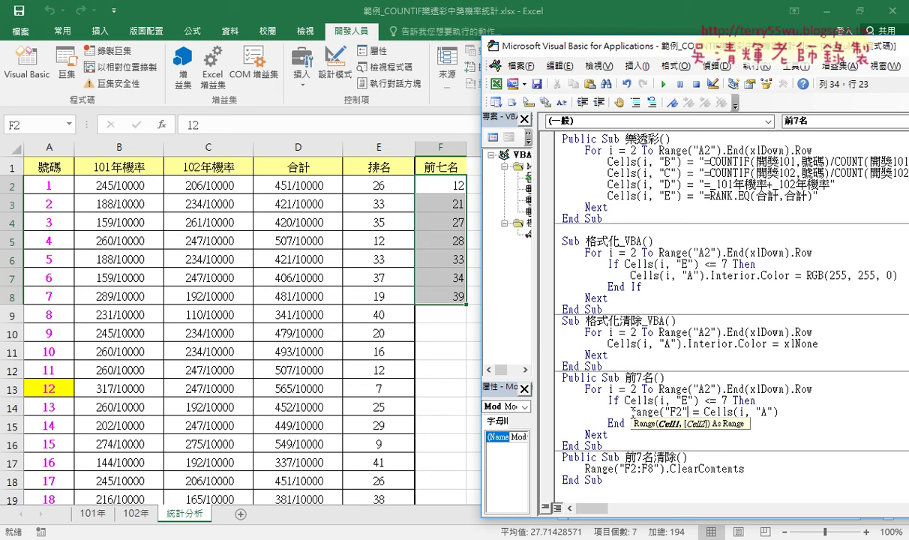
type("\")")
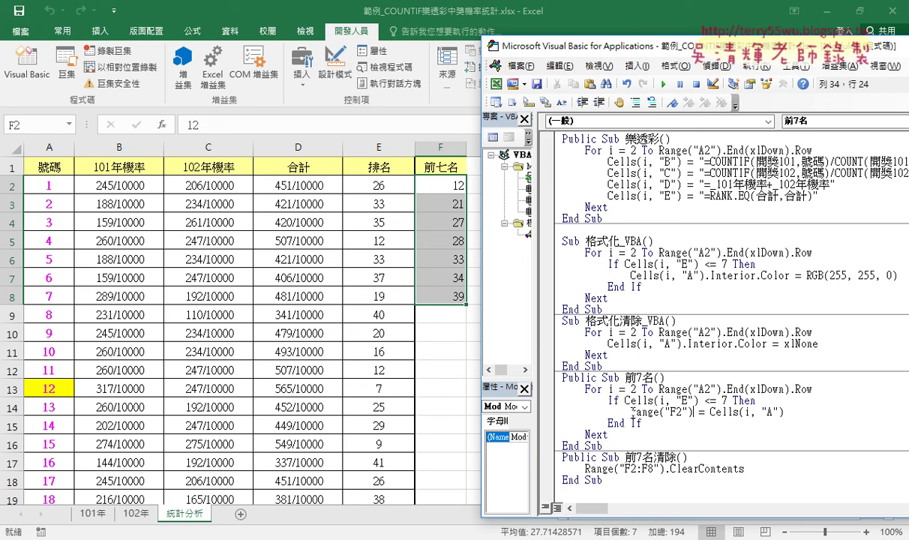
key("ctrl+z")
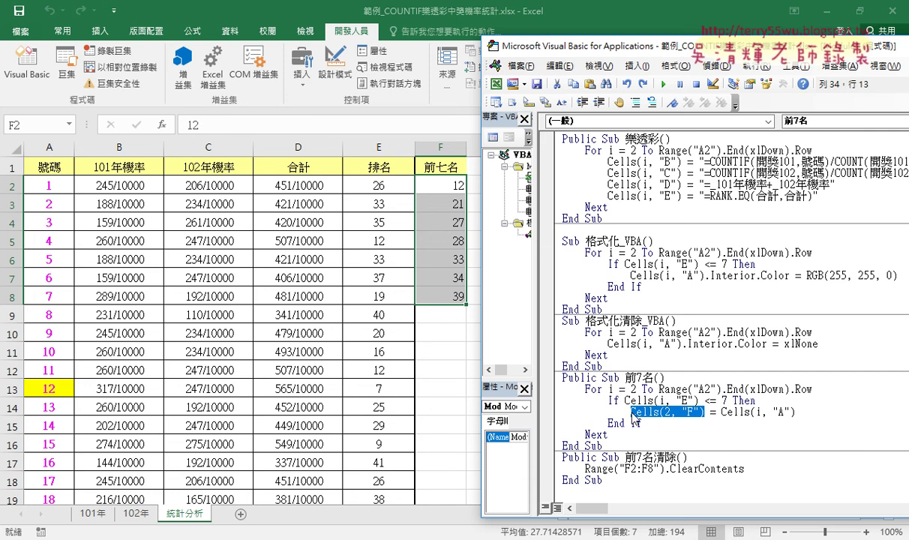
left_click(766, 412)
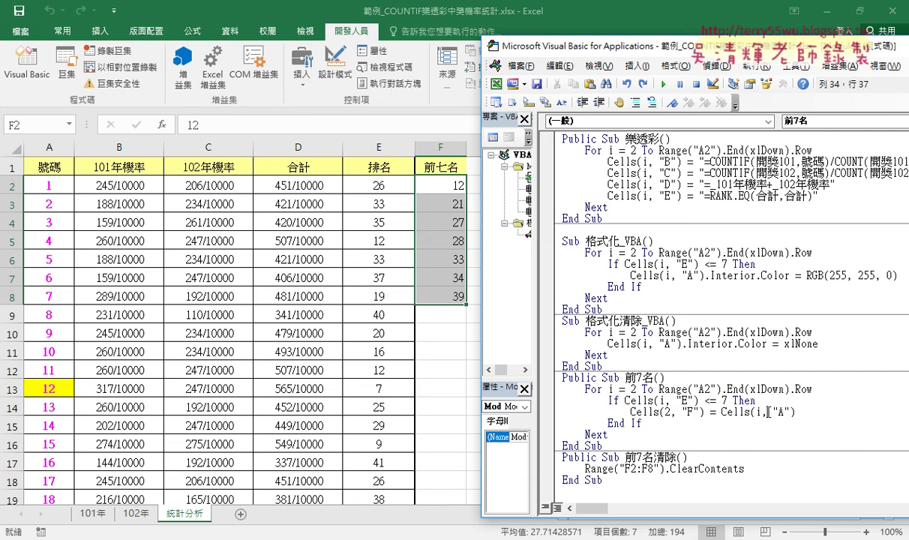
left_click(719, 413)
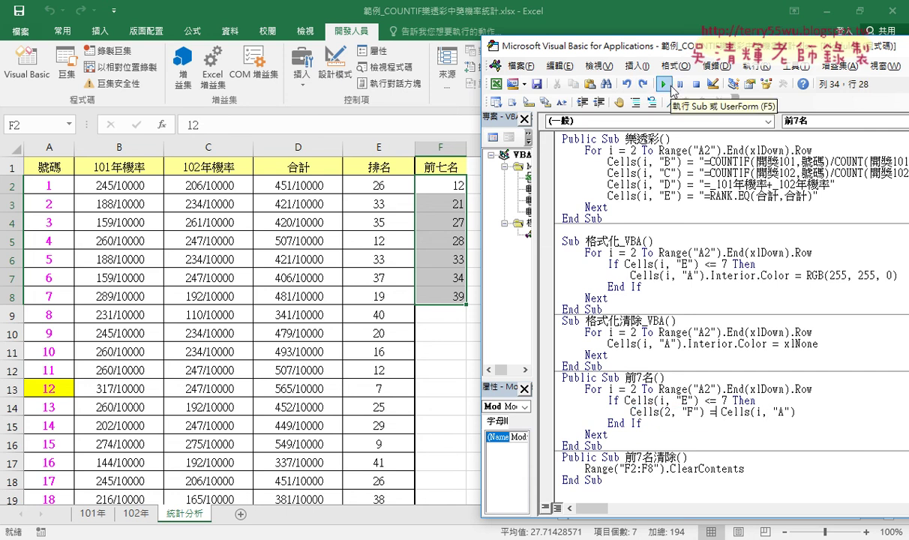
Step: Run 前7名清除 to empty F2:F8, then run the 前7名 macro again
left_click(672, 88)
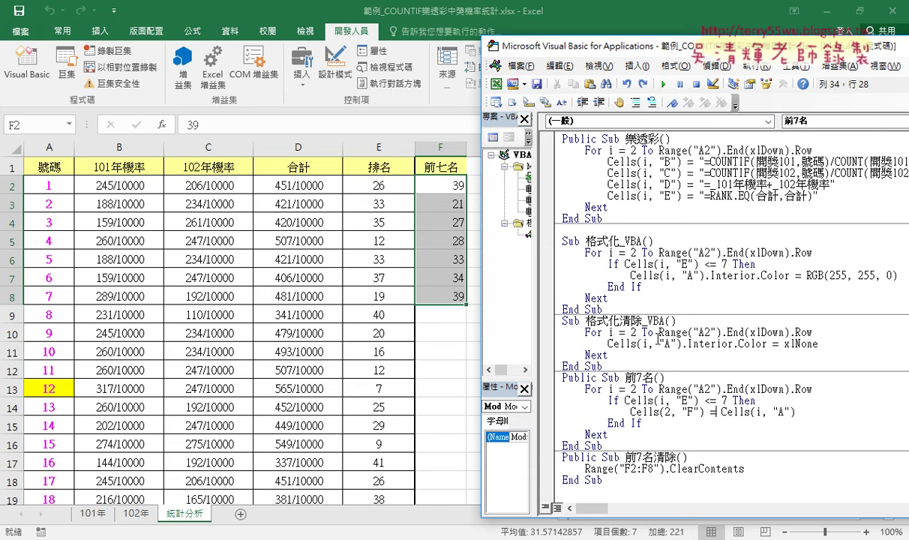
left_click(623, 469)
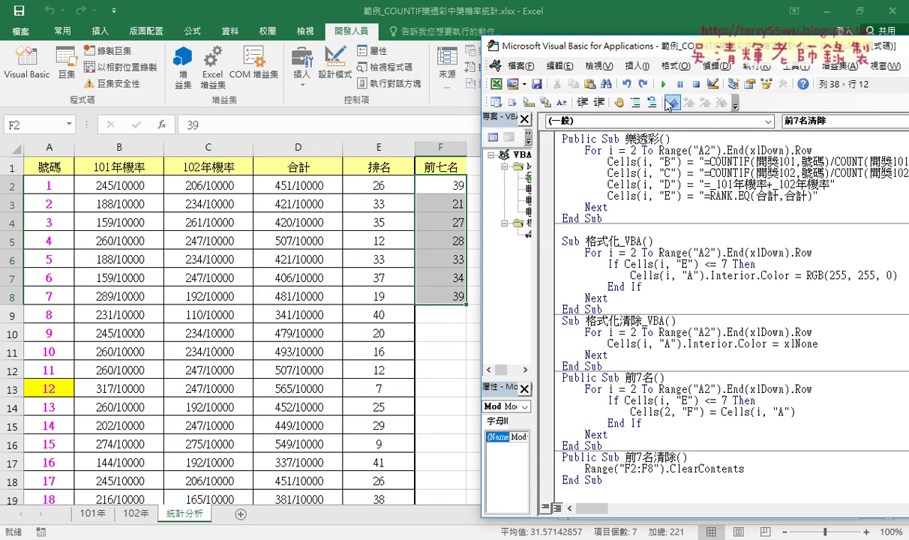
left_click(663, 84)
left_click(694, 400)
left_click(663, 84)
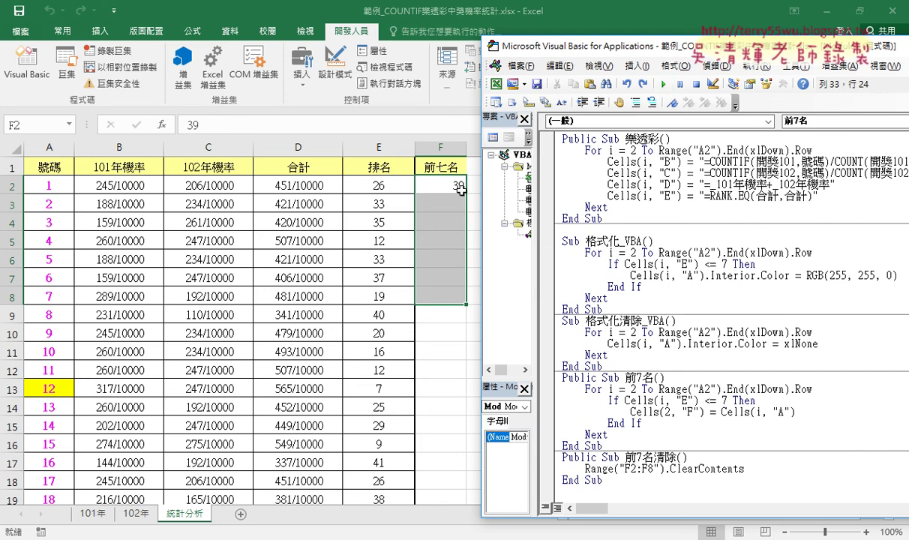
Step: Compare the highlighted 39, 12 and 21 in A40, A13, A22 with the lone 39 in F2
left_click(49, 389)
scroll(52, 390, "down", 3)
scroll(53, 392, "down", 5)
scroll(52, 391, "down", 1)
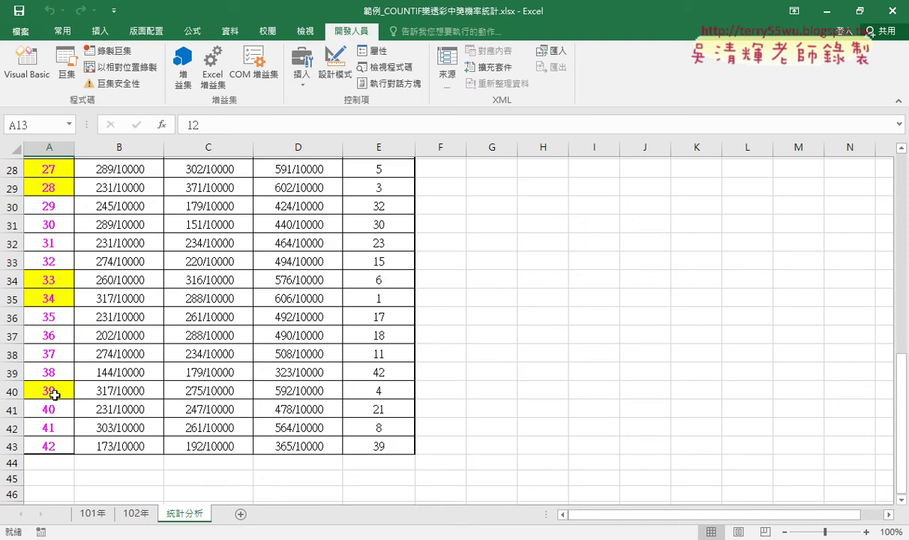
left_click(57, 388)
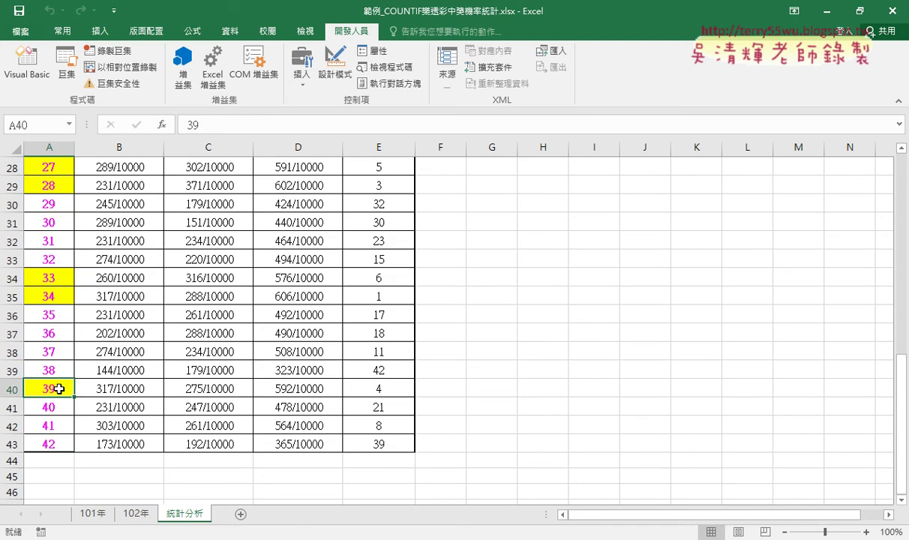
scroll(60, 387, "up", 4)
scroll(60, 387, "up", 5)
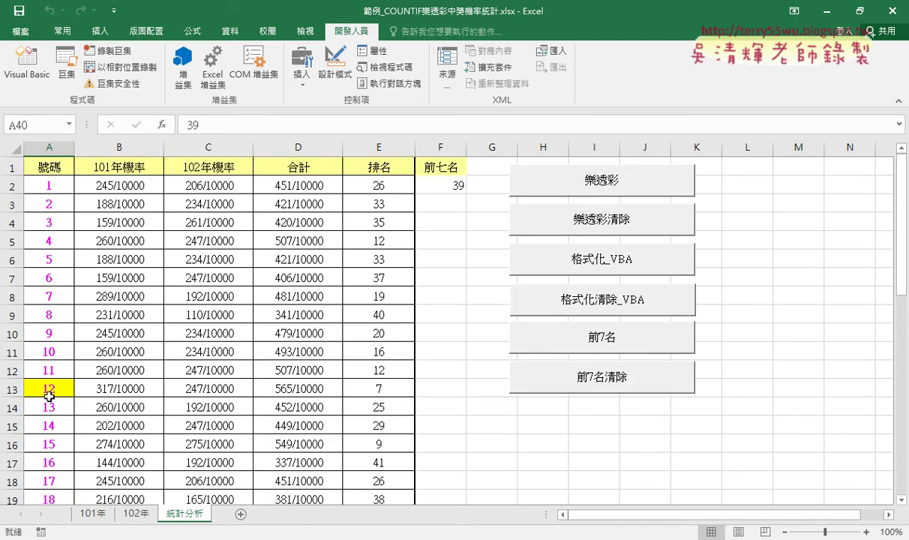
left_click(60, 390)
scroll(61, 393, "down", 3)
left_click(49, 384)
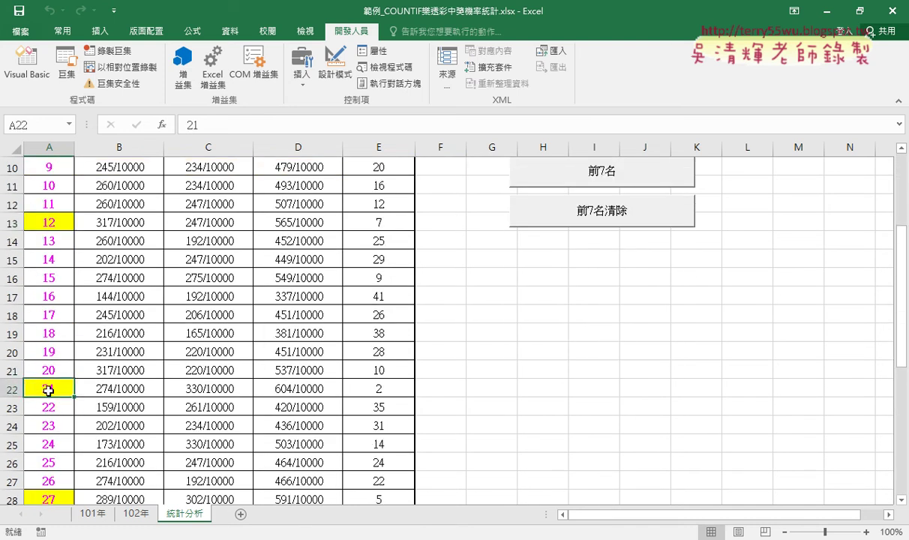
scroll(437, 177, "up", 3)
left_click(435, 181)
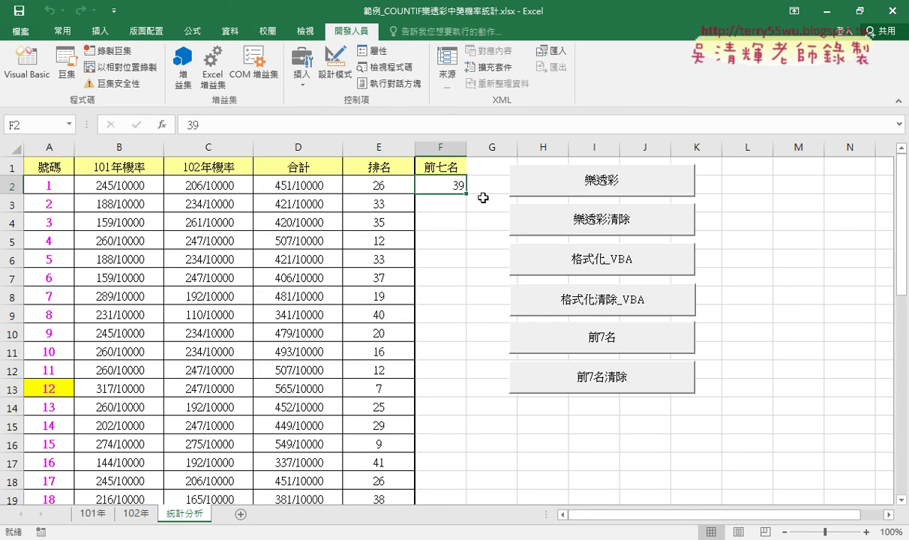
left_click(27, 64)
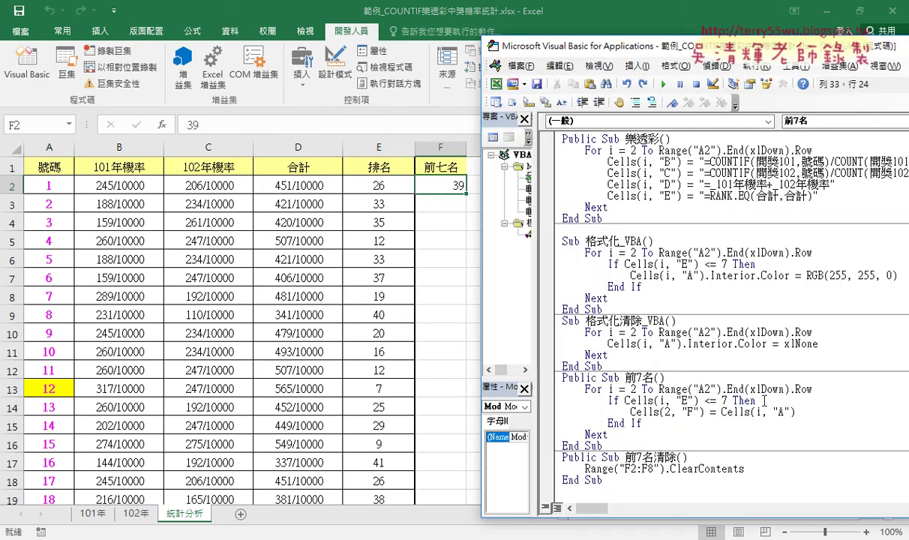
left_click(672, 412)
double_click(667, 412)
left_click_drag(655, 54, 640, 39)
Step: Insert a counter line k = 2 at the start of the 前7名 macro
left_click(666, 362)
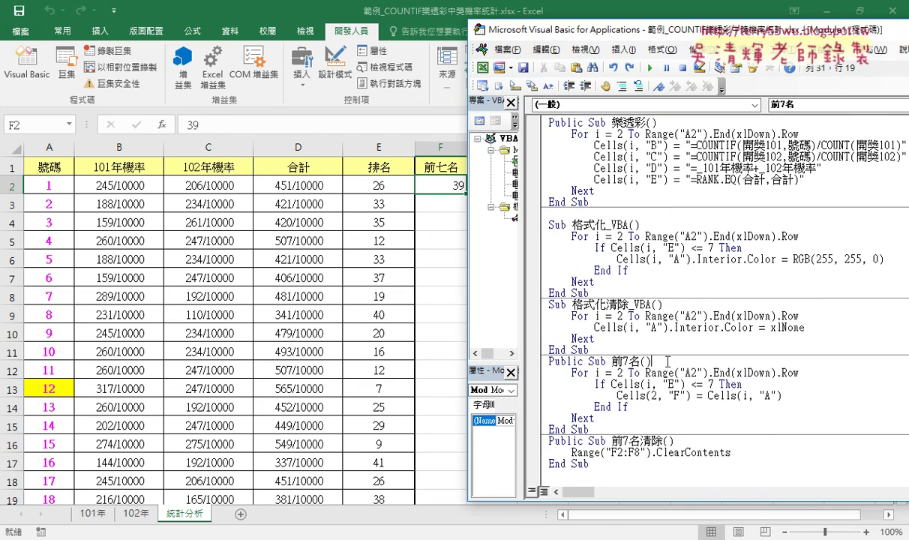
key("Return")
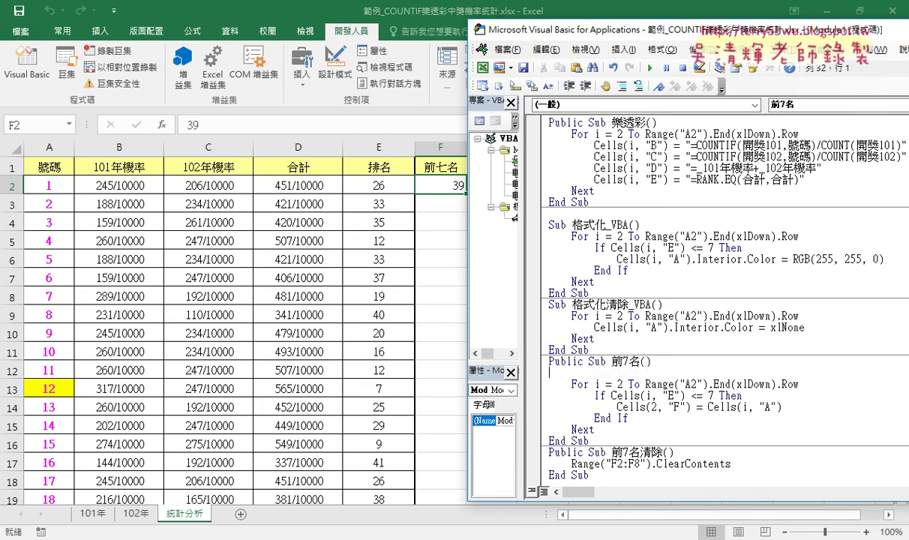
key("Tab")
double_click(654, 407)
left_click(656, 375)
type("k")
type("=2")
Step: Replace the fixed row 2 so the column F write becomes Cells(k, "F")
double_click(653, 407)
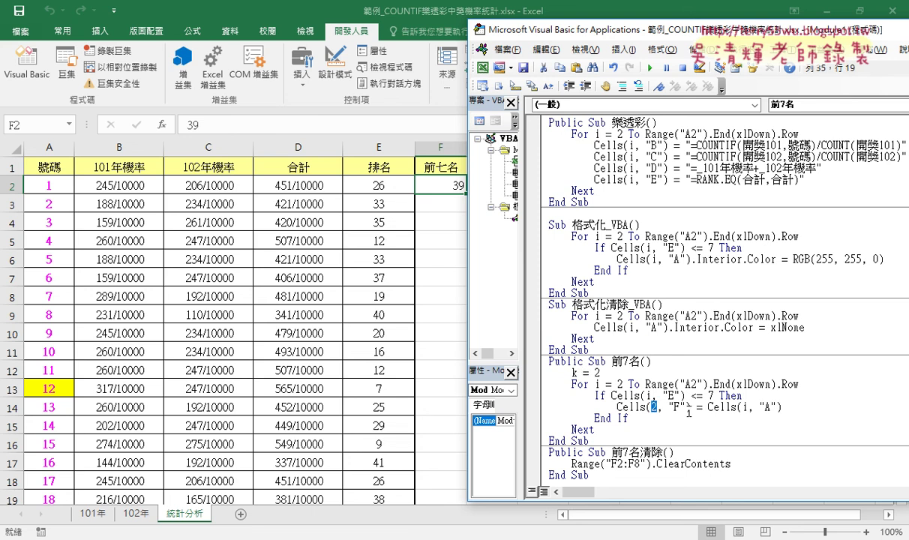
type("k")
left_click_drag(782, 406, 618, 406)
key("End")
key("Return")
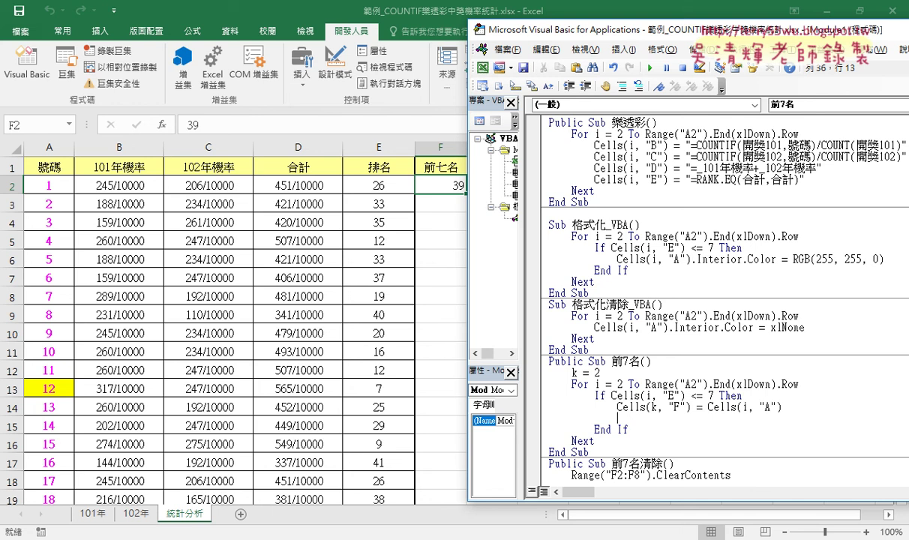
Step: Enter k = k + 1 after the Cells(k, "F") write so each number goes one row lower
type("k")
type("=k")
type("+1")
left_click(605, 372)
left_click_drag(668, 418, 639, 418)
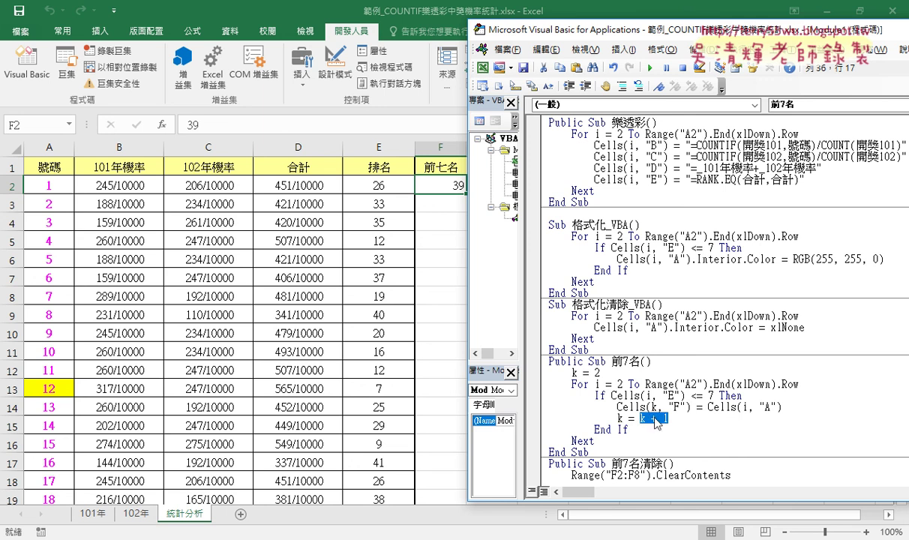
left_click_drag(783, 407, 617, 407)
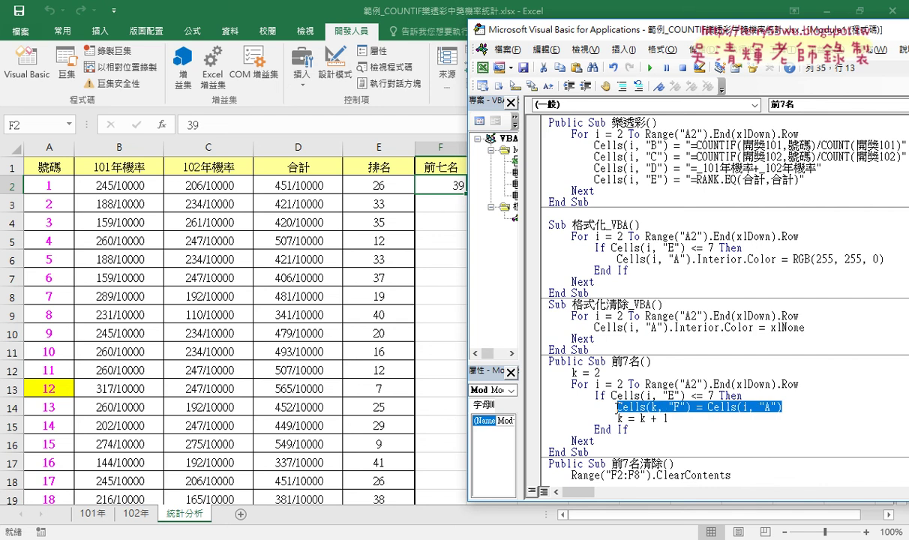
left_click_drag(673, 420, 640, 420)
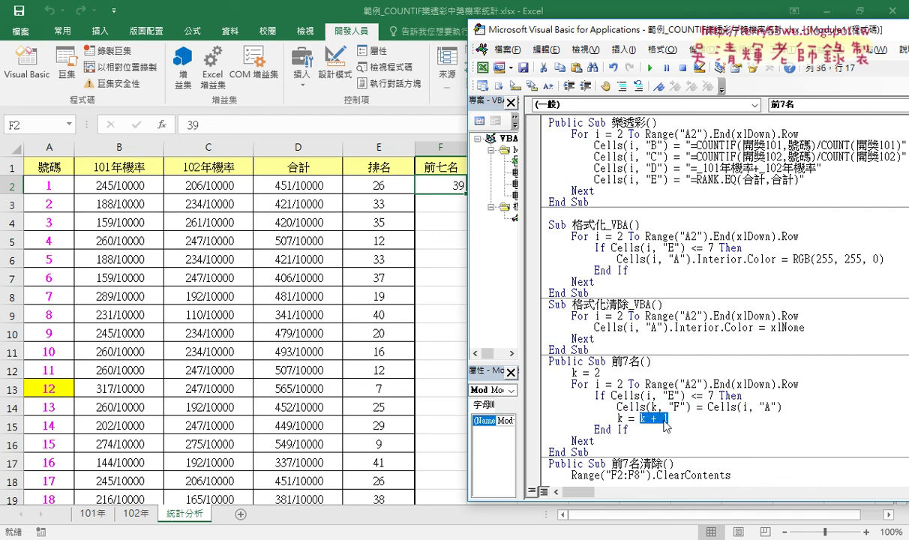
left_click_drag(625, 420, 618, 420)
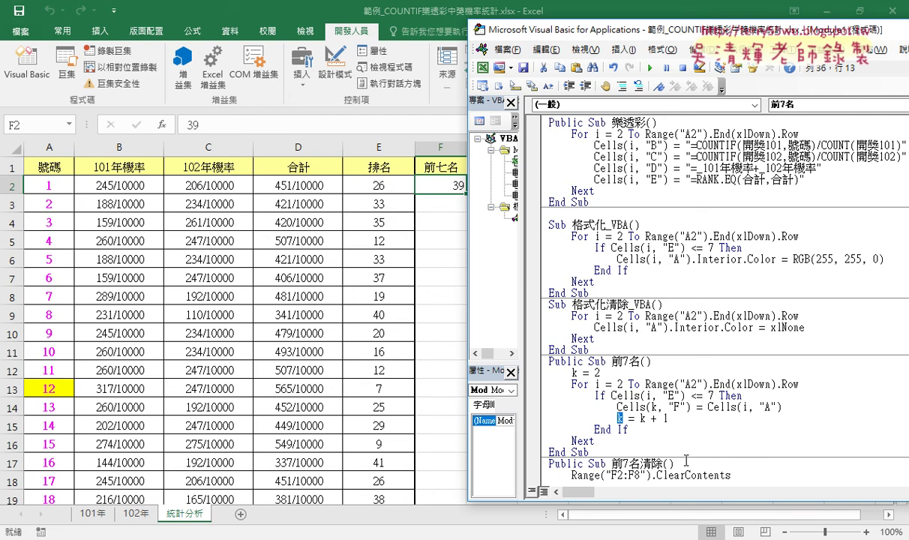
left_click(685, 461)
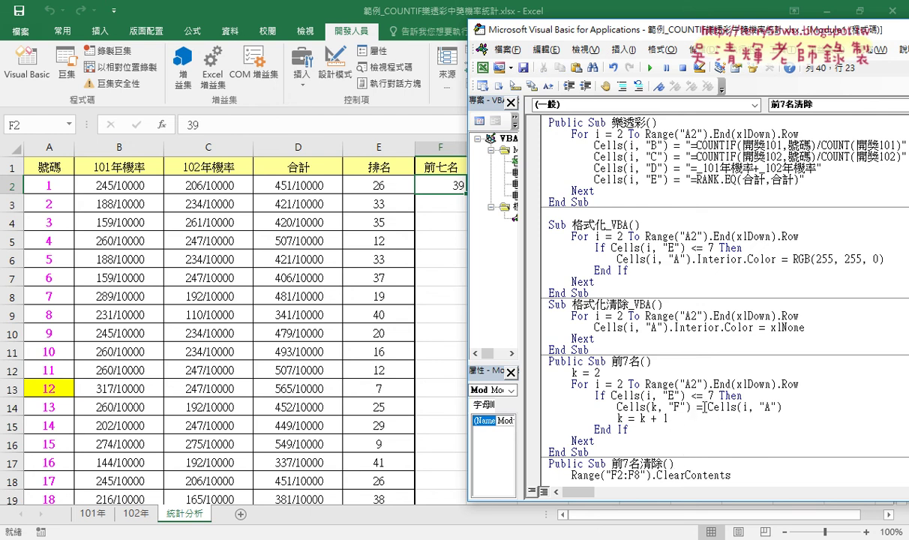
left_click_drag(708, 407, 741, 407)
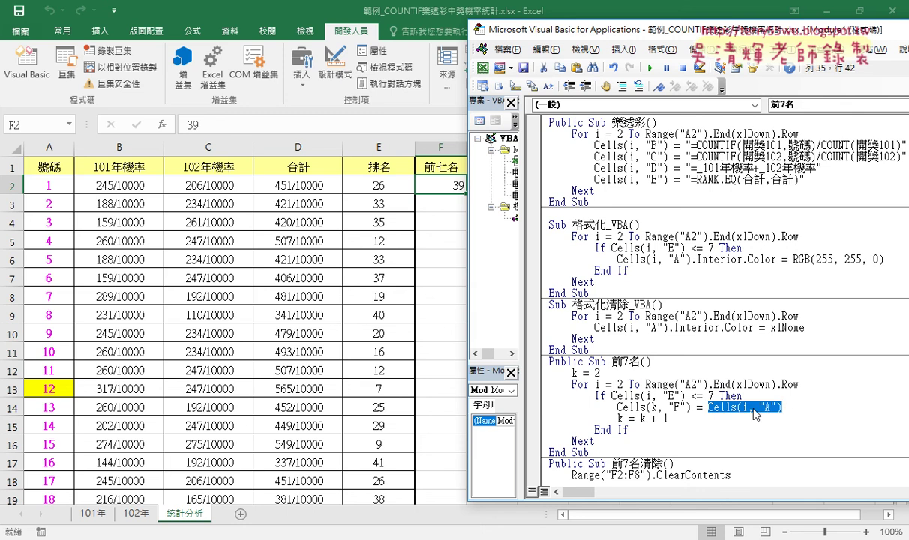
left_click_drag(685, 407, 583, 418)
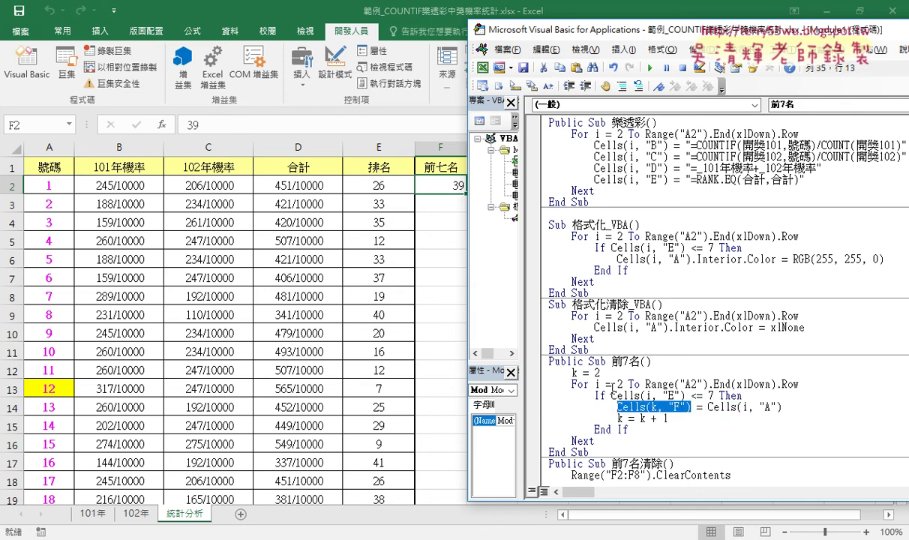
left_click(657, 407)
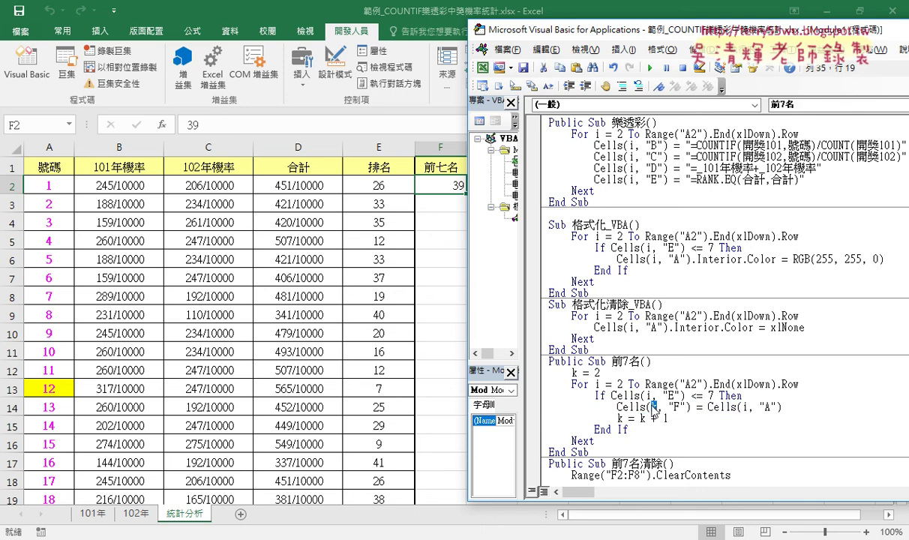
double_click(655, 408)
left_click_drag(600, 373, 573, 373)
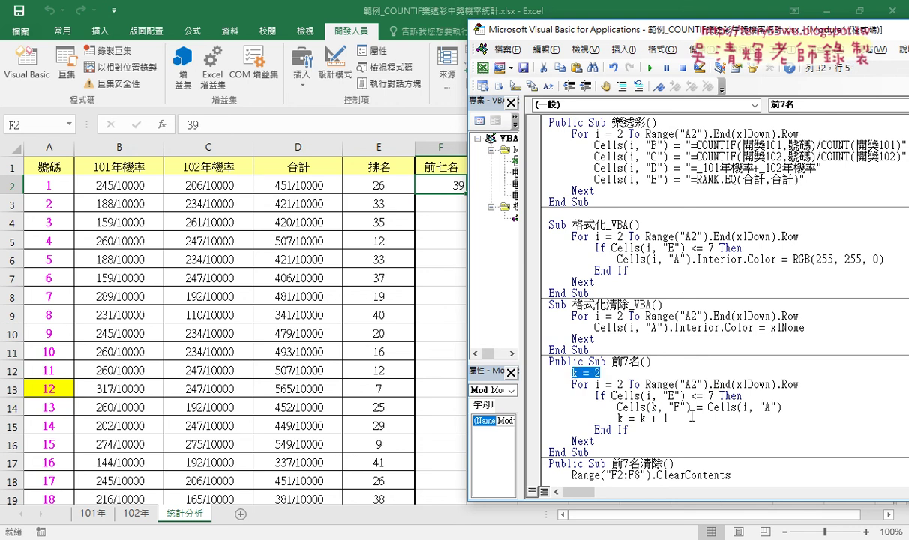
left_click_drag(782, 406, 640, 418)
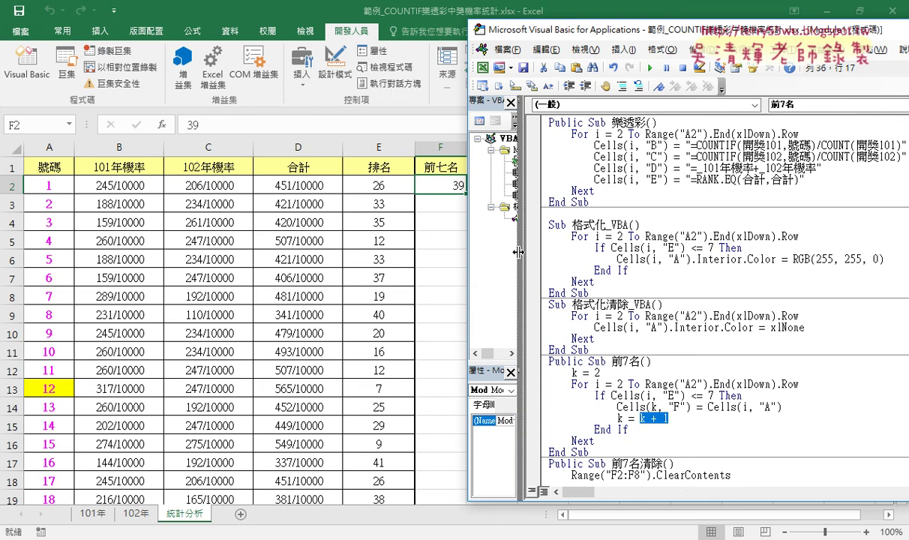
mouse_move(629, 36)
left_mouse_down()
mouse_move(657, 33)
mouse_move(645, 35)
left_mouse_up()
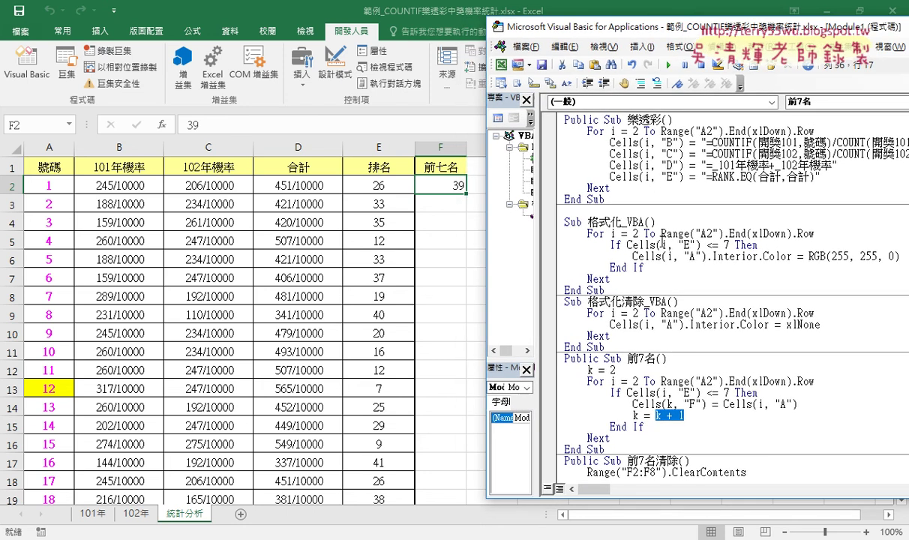
Step: Step into 前7名, break on the Cells(k, "F") line, and execute it to write 12 into F2
left_click(643, 392)
key("F8")
key("F8")
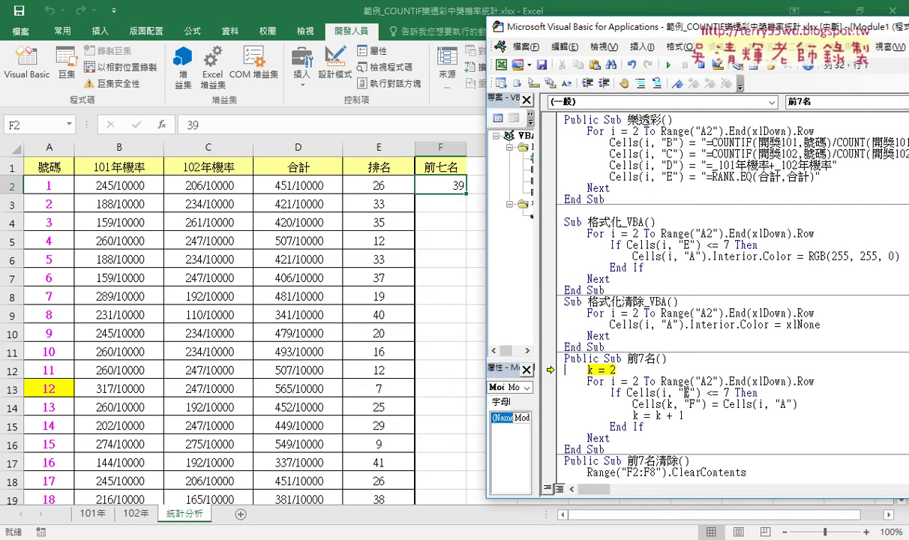
key("F8")
key("F8")
key("F8")
key("F8")
key("F8")
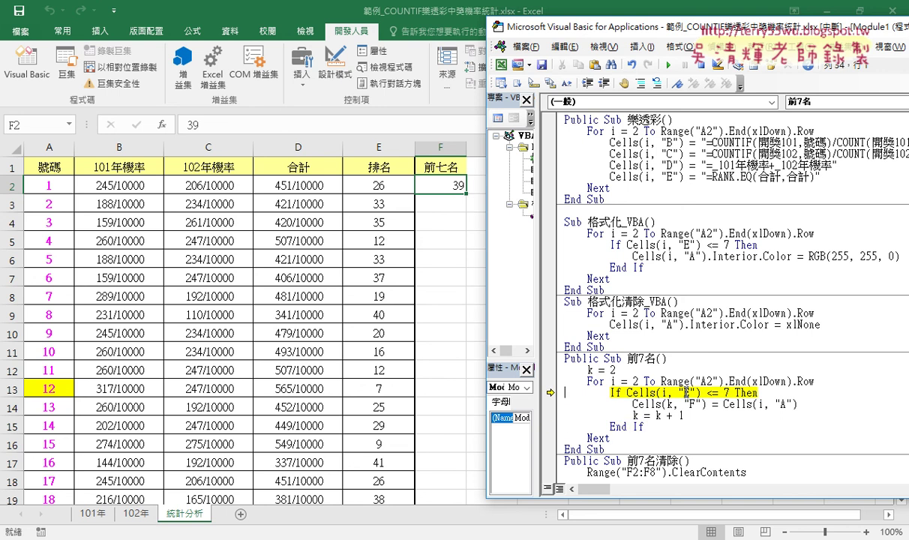
key("F8")
key("F8")
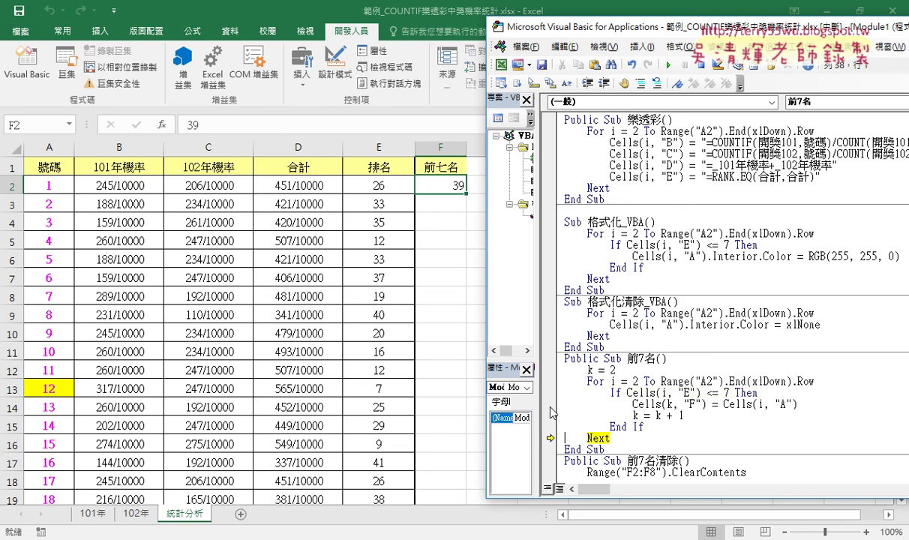
left_click(548, 403)
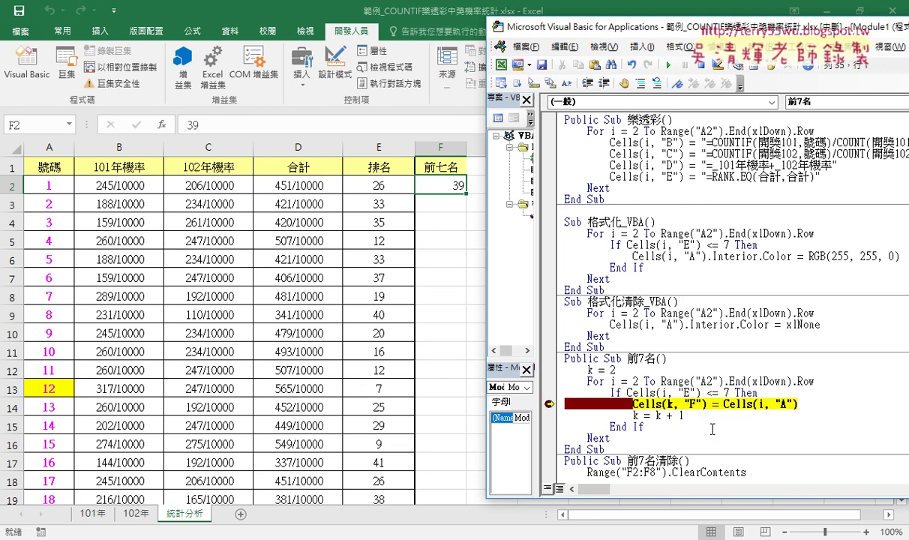
key("F5")
mouse_move(669, 405)
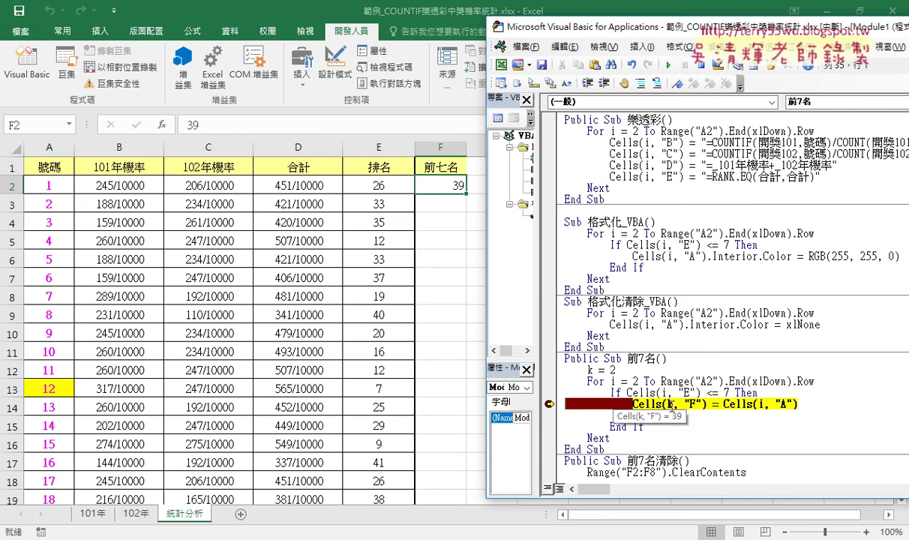
type("k = k + 1")
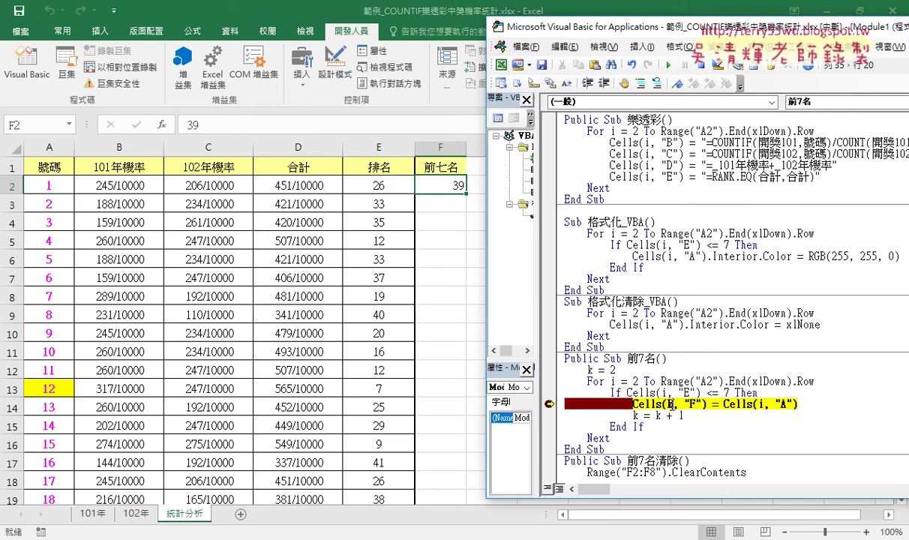
key("F8")
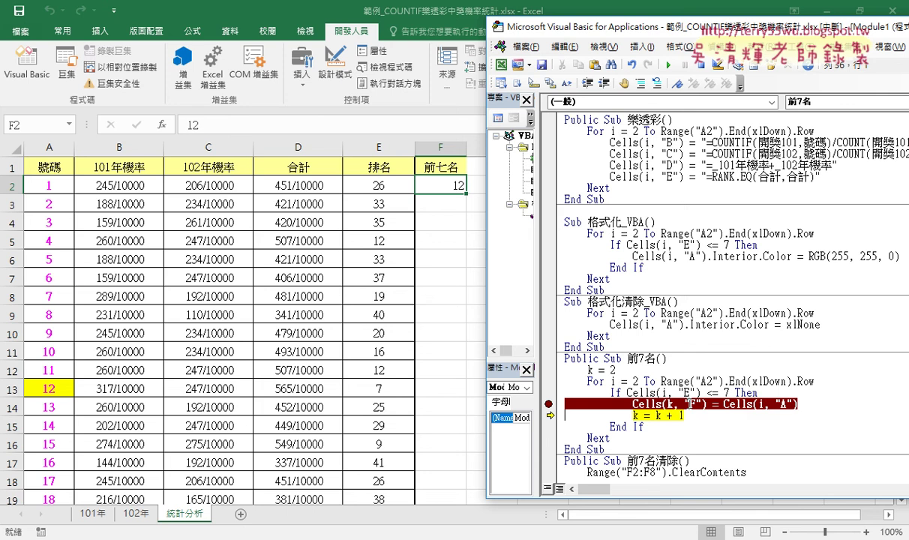
Step: Inspect the value of k + 1, step to End If, and reset the column F breakpoint
left_click_drag(467, 173, 480, 193)
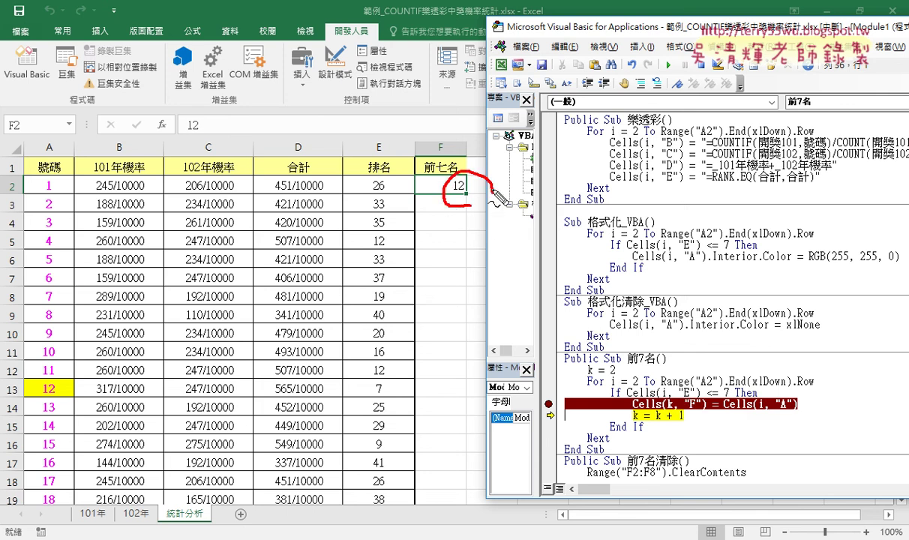
mouse_move(664, 389)
left_mouse_down()
mouse_move(489, 203)
mouse_move(553, 204)
left_mouse_up()
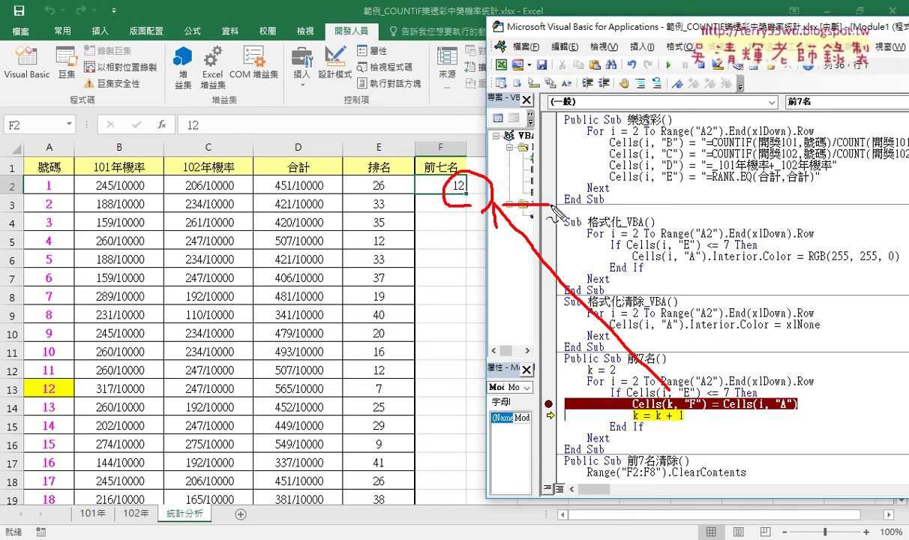
key("Escape")
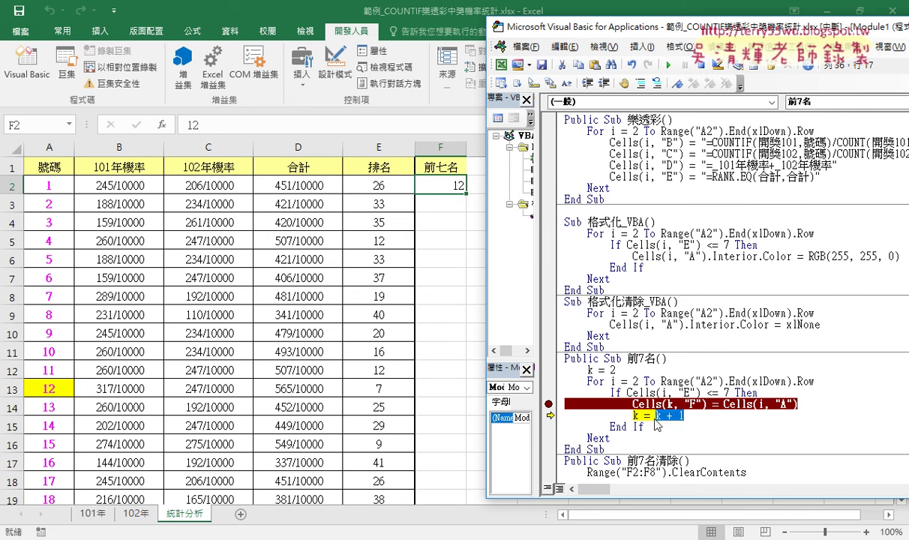
left_click_drag(683, 415, 657, 417)
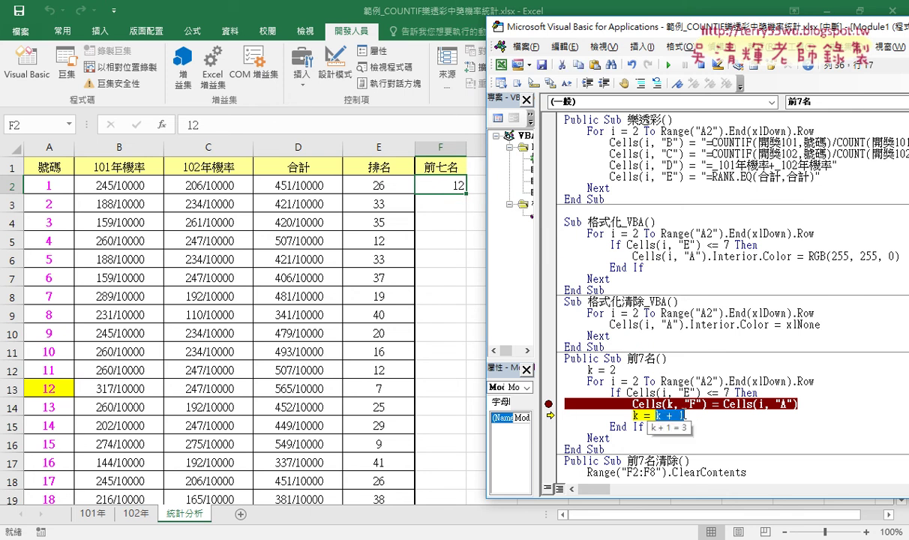
left_click(698, 414)
key("F8")
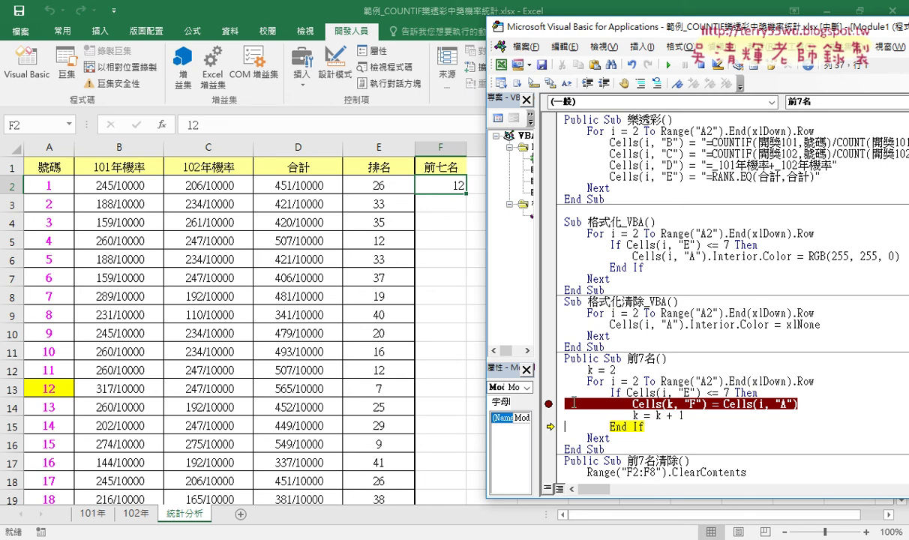
left_click(550, 405)
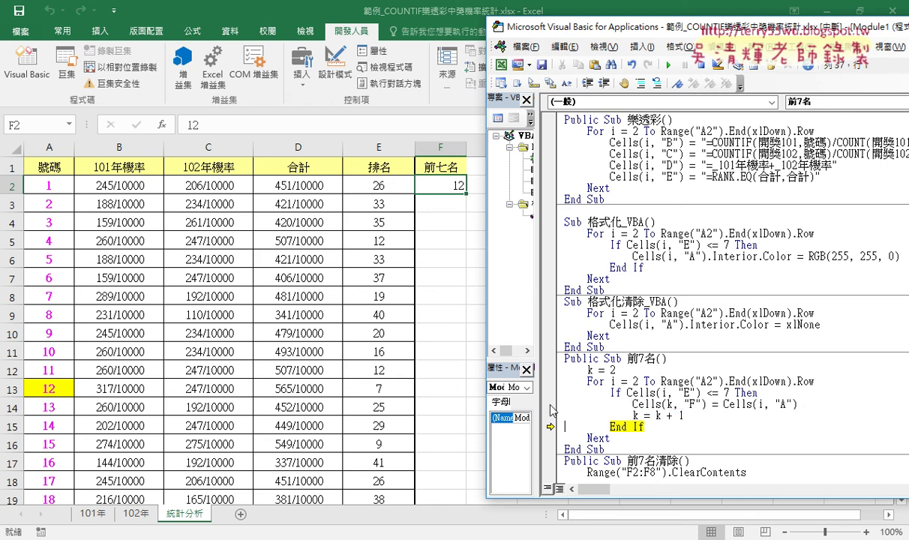
left_click(550, 404)
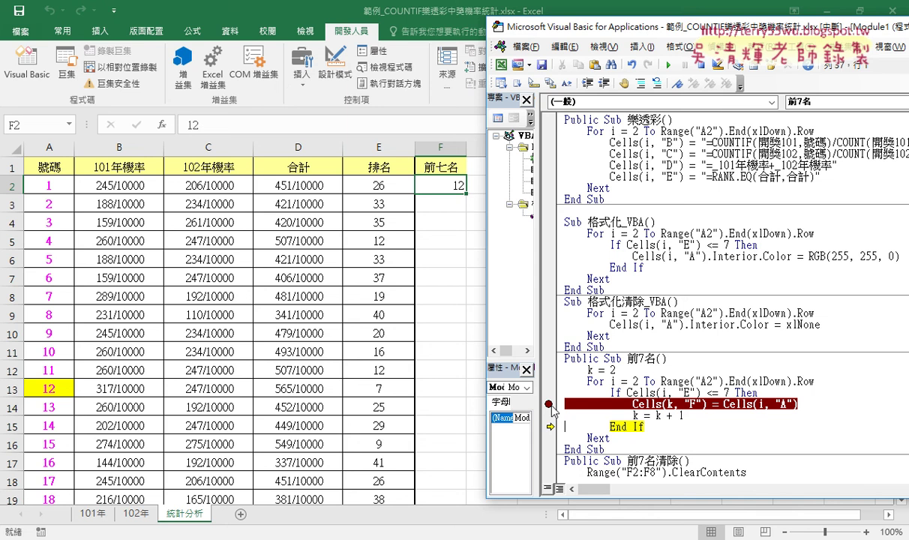
left_click(549, 404)
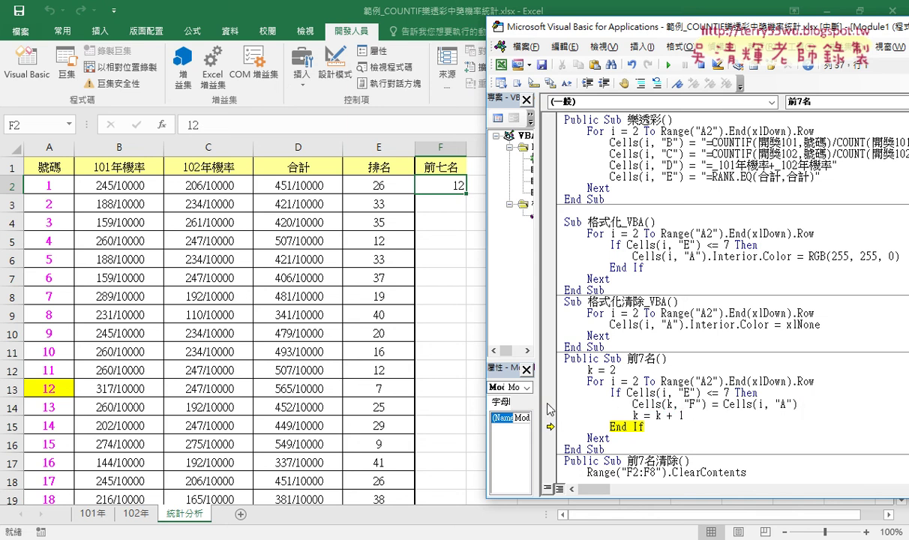
left_click(548, 405)
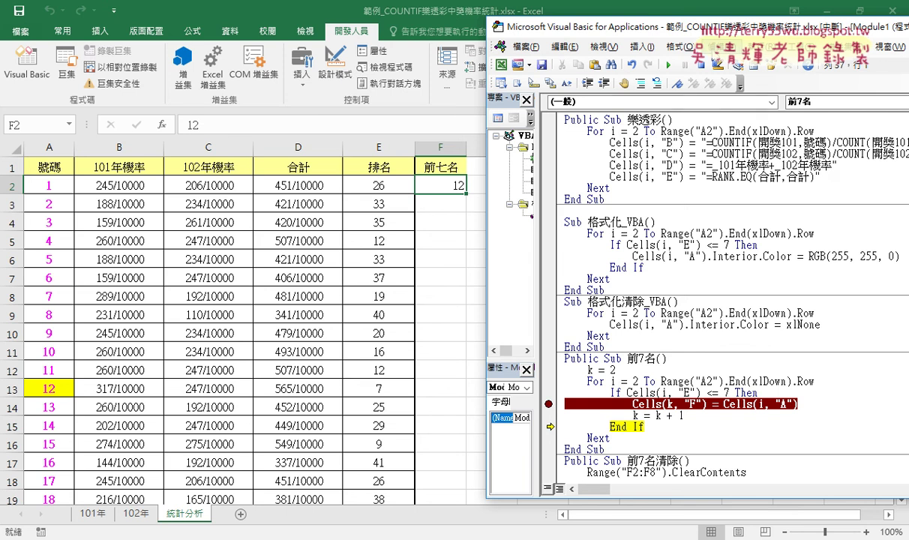
left_click(718, 46)
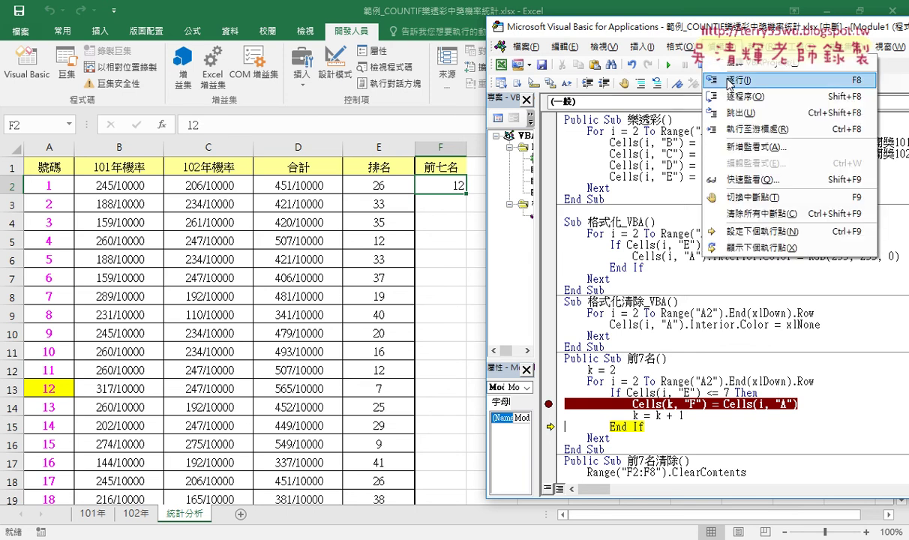
Step: Remove the column F breakpoint and resume, filling F2:F8 with 12, 21, 27, 28, 33, 34, 39
left_click(638, 404)
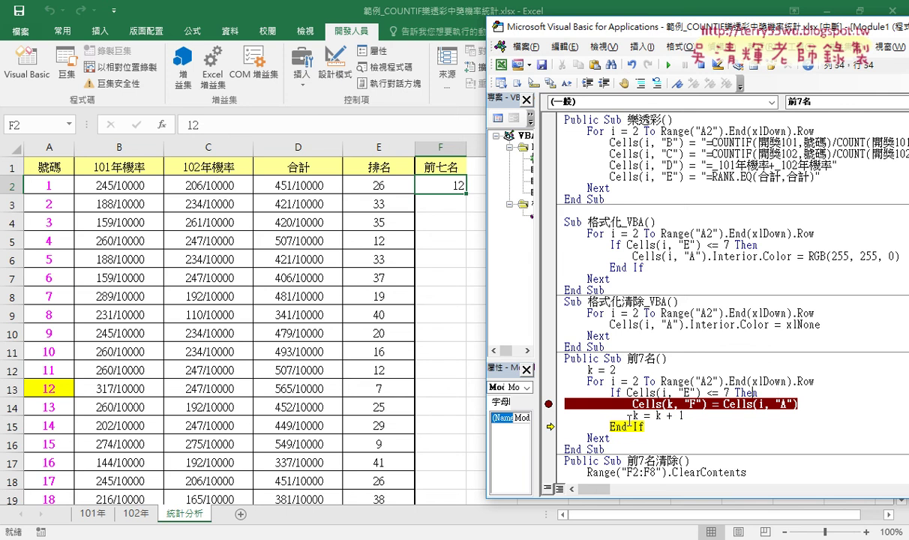
left_click(549, 405)
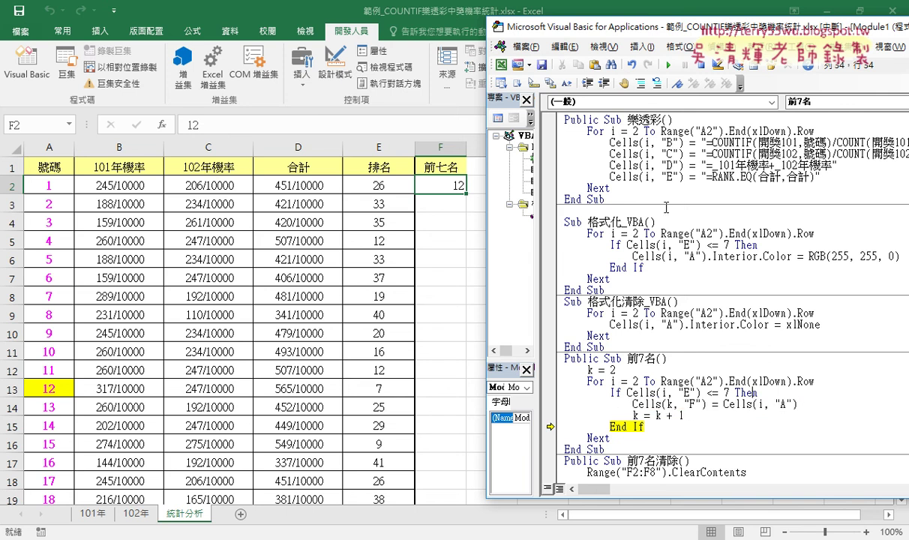
left_click(666, 66)
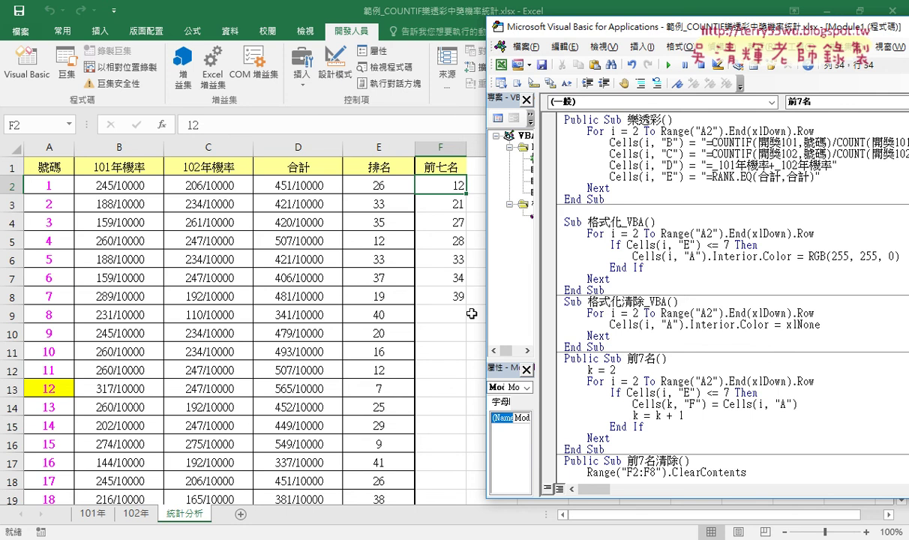
Step: Run the 前7名清除 procedure from the editor to blank cells F2:F8
mouse_move(473, 313)
left_mouse_down()
mouse_move(473, 219)
mouse_move(468, 306)
left_mouse_up()
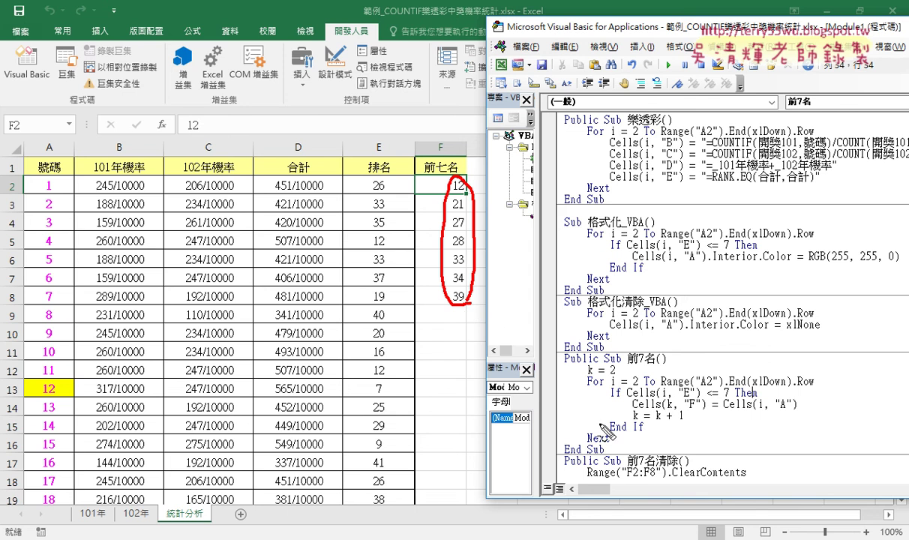
left_click_drag(600, 282, 574, 293)
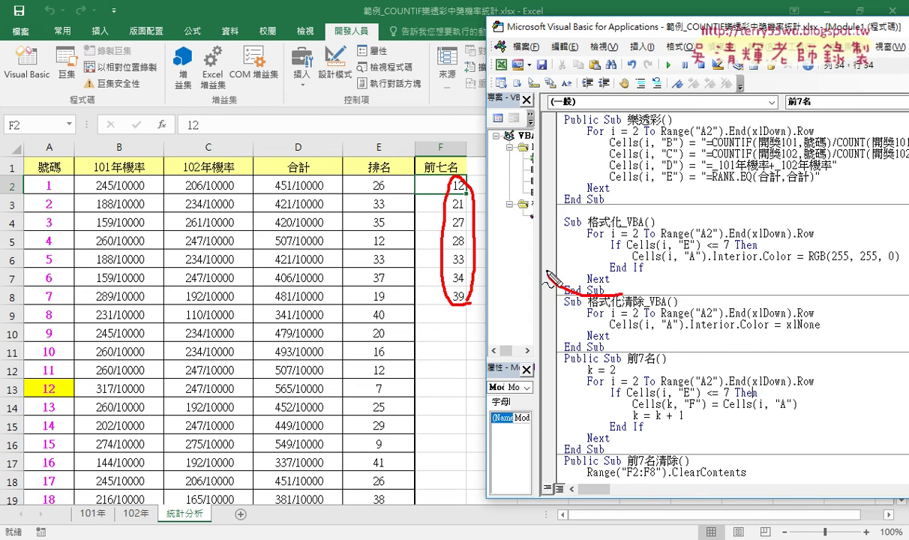
left_click_drag(568, 446, 613, 489)
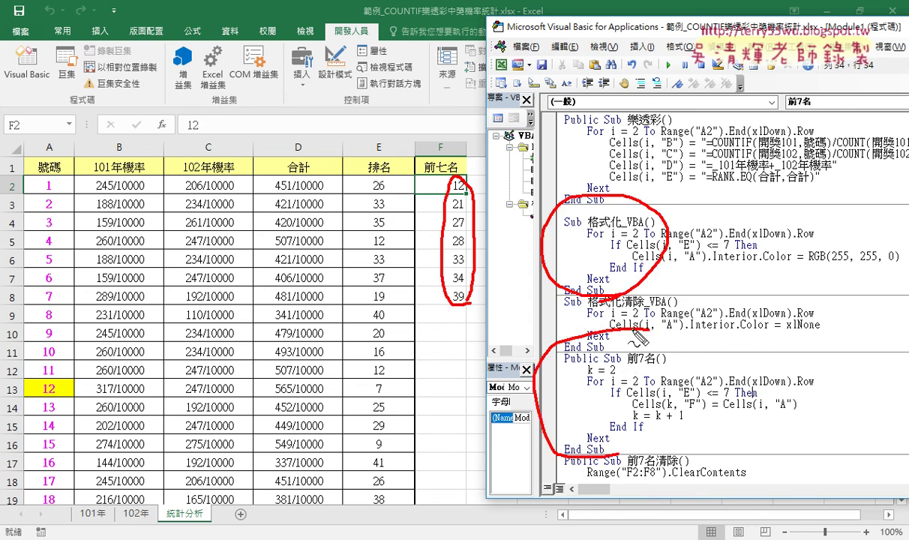
key("Escape")
left_click(765, 473)
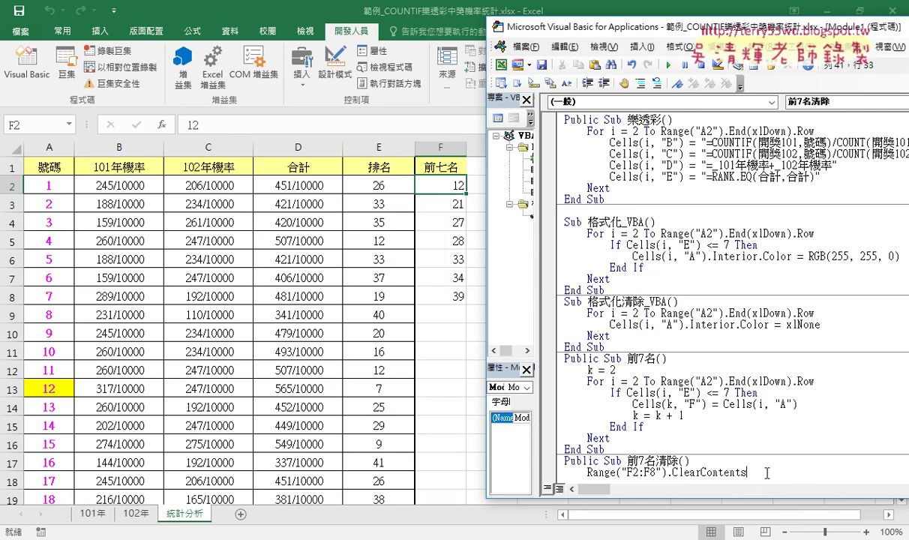
left_click(672, 66)
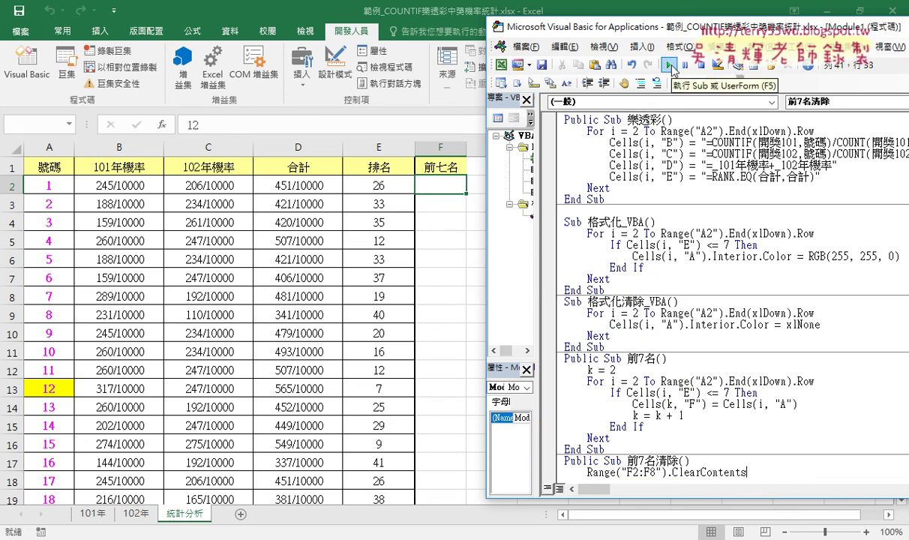
Step: Press the 前7名 button on the 統計分析 sheet and check the refilled F2:F8 list against row 13
left_click(446, 274)
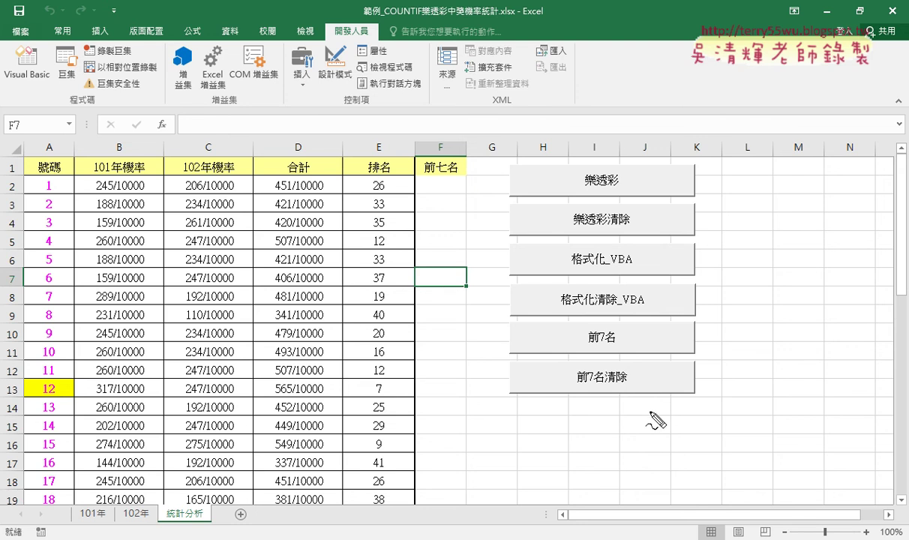
mouse_move(650, 411)
left_mouse_down()
mouse_move(555, 237)
mouse_move(634, 422)
left_mouse_up()
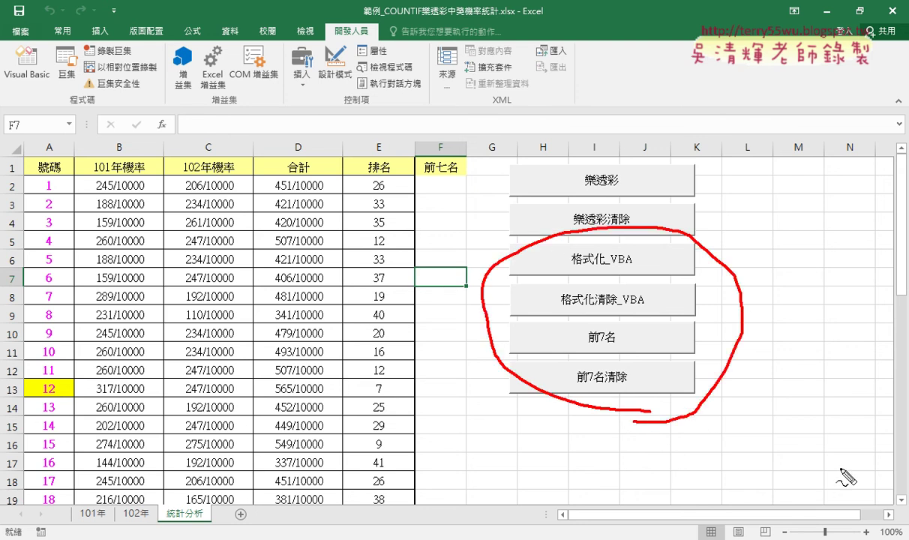
mouse_move(842, 469)
left_mouse_down()
mouse_move(720, 371)
mouse_move(724, 391)
mouse_move(774, 370)
left_mouse_up()
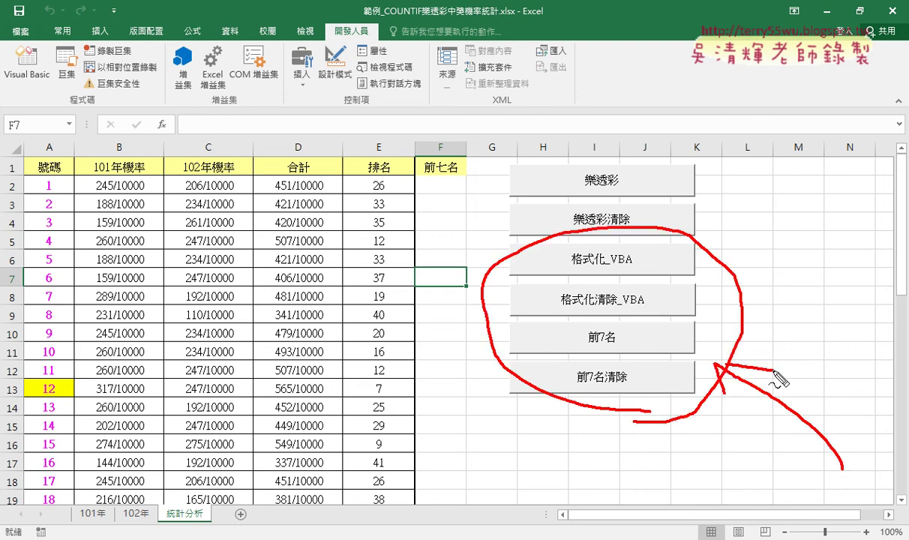
key("Escape")
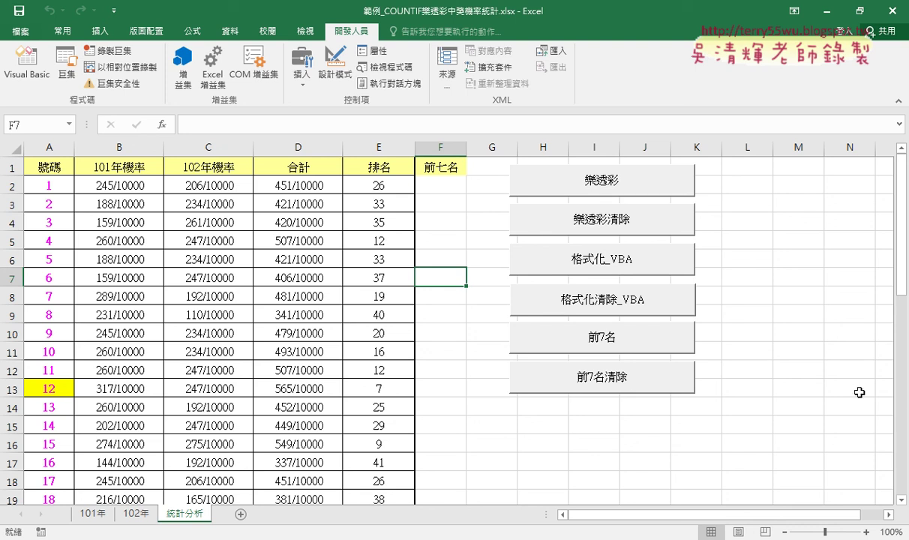
left_click(643, 351)
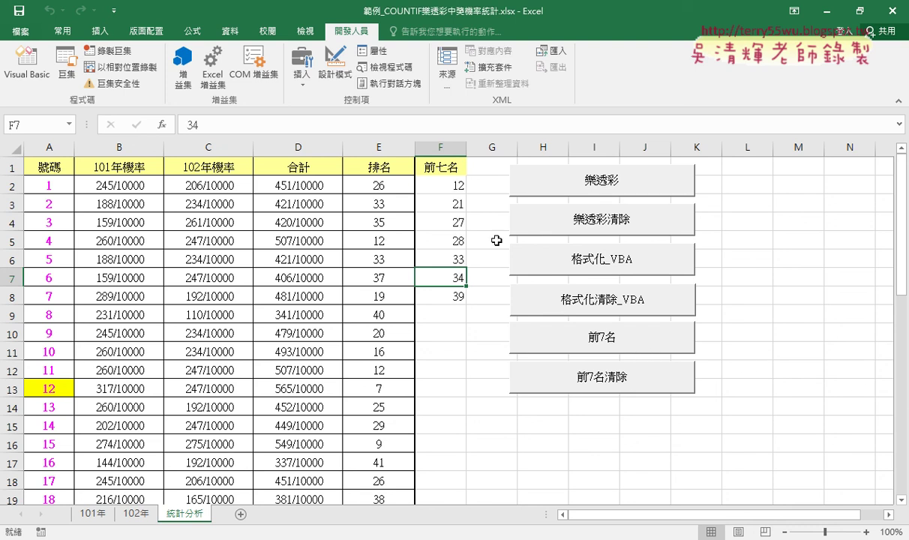
left_click_drag(454, 185, 449, 299)
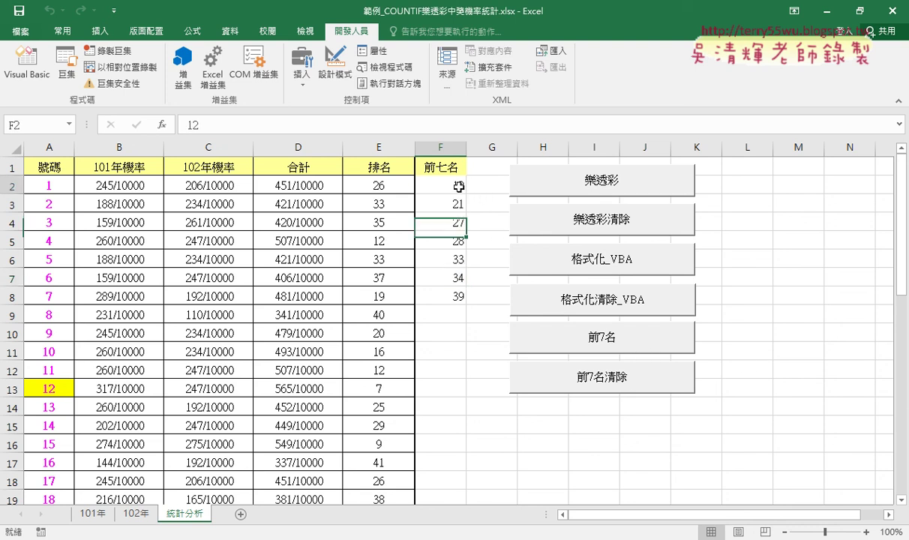
left_click(451, 339)
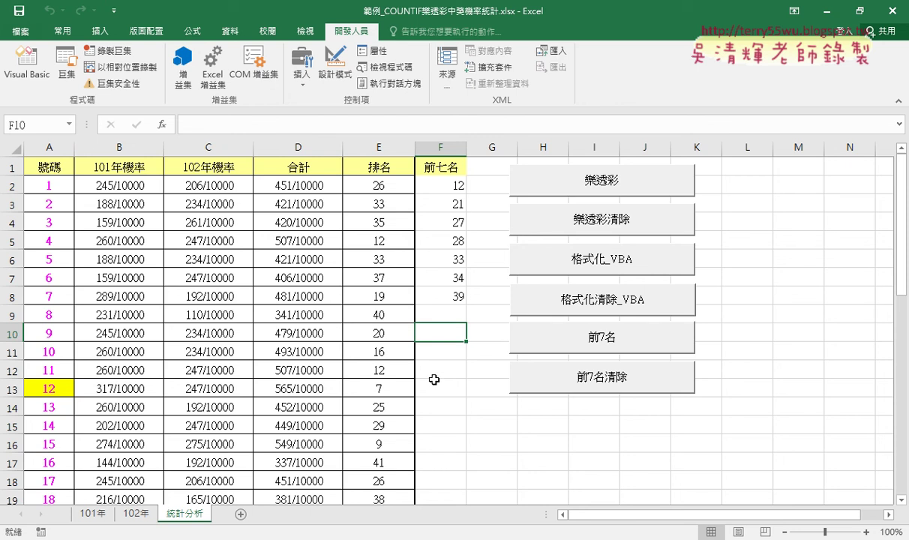
left_click_drag(373, 383, 56, 384)
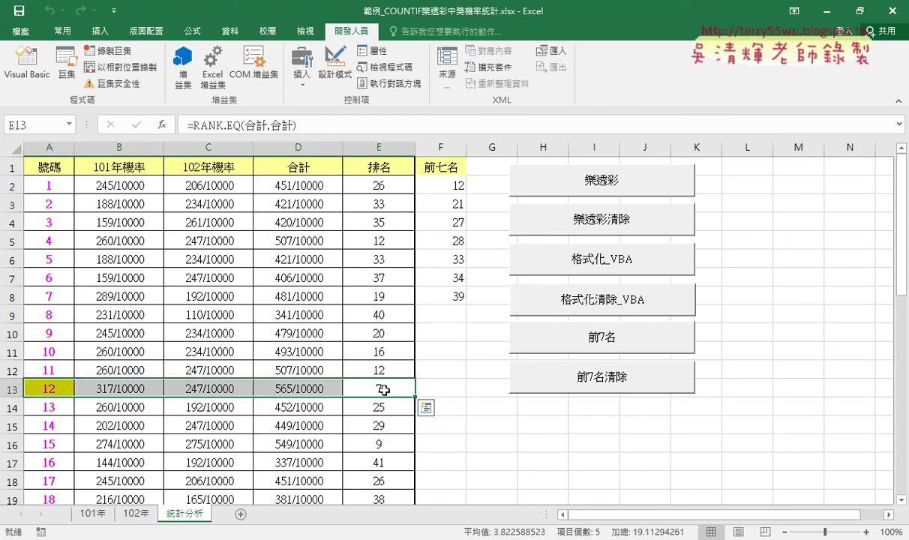
Step: Verify the column E ranks of listed numbers 12, 21, 27 and 28
left_click(454, 188)
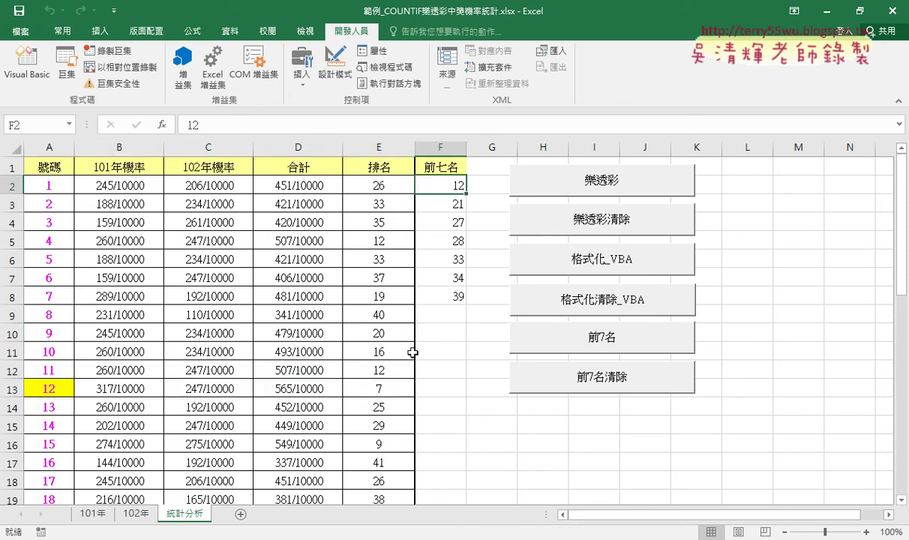
scroll(412, 326, "down", 2)
left_click_drag(401, 437, 120, 443)
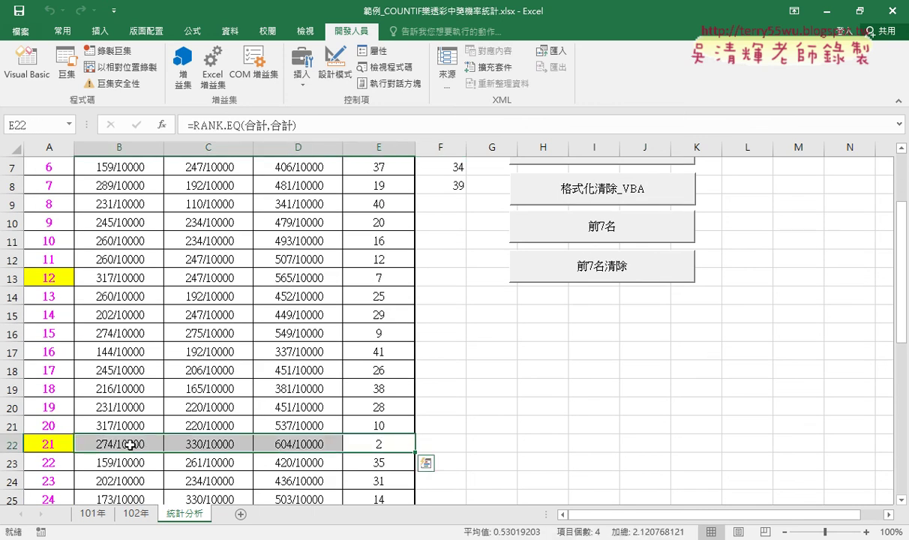
scroll(400, 300, "up", 2)
scroll(424, 345, "down", 3)
scroll(426, 354, "down", 2)
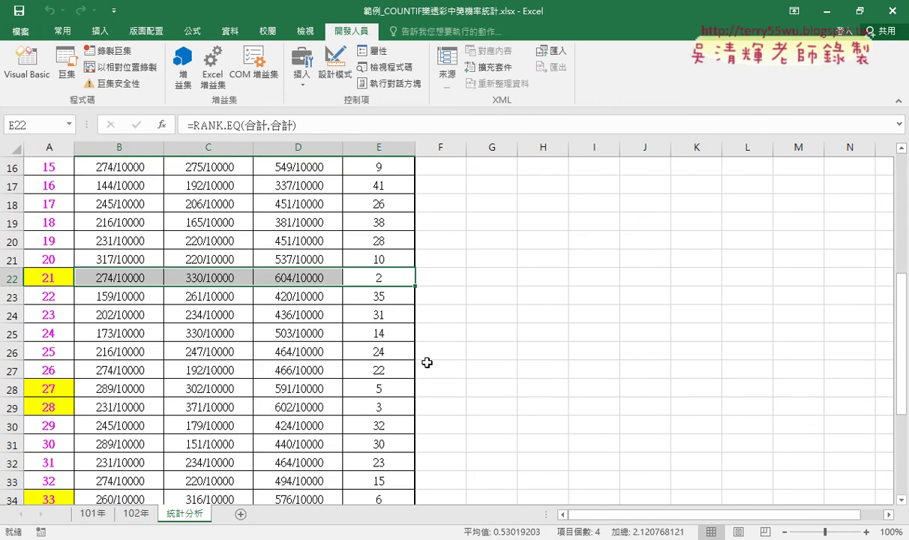
scroll(300, 315, "down", 2)
left_click(364, 275)
left_click(367, 293)
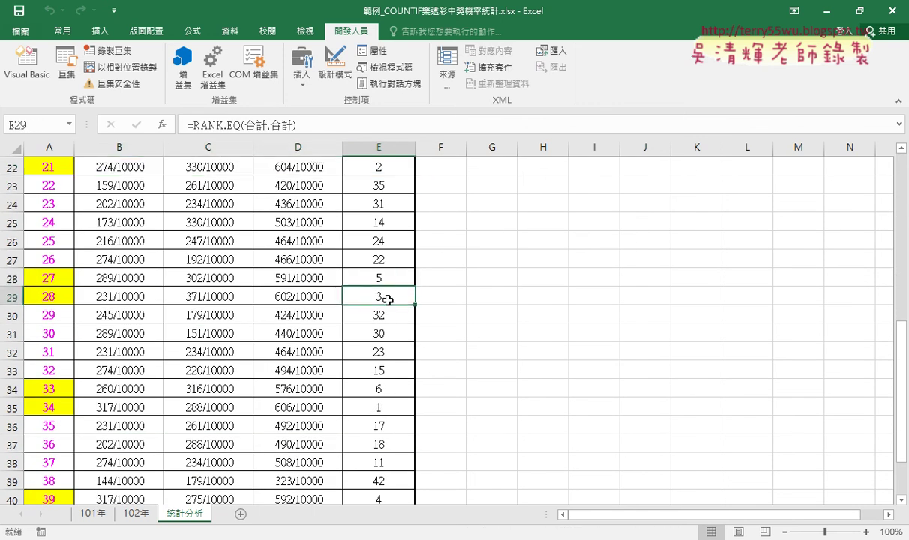
scroll(515, 331, "up", 4)
scroll(514, 331, "up", 3)
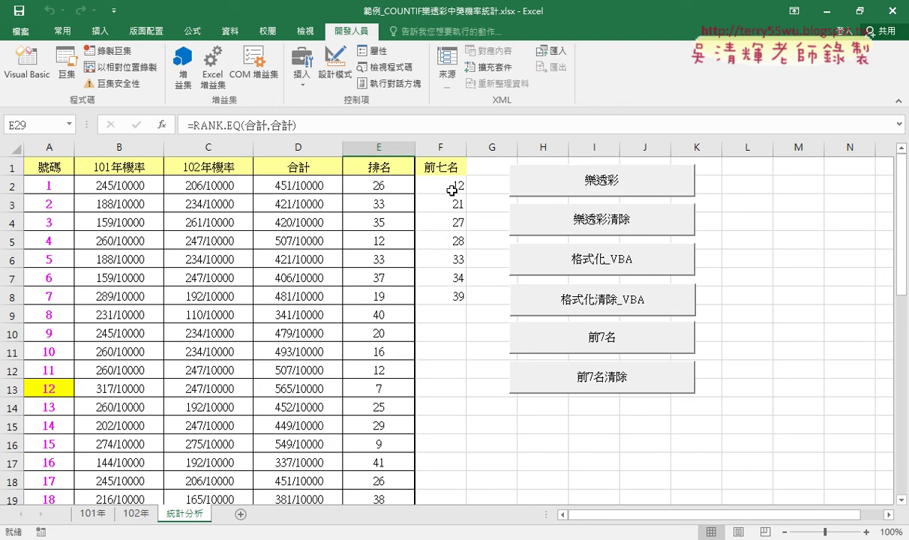
Step: Go through F2 to F8 (12, 21, 27, 28, 33, 34, 39) and return to the macro code
left_click_drag(450, 184, 452, 298)
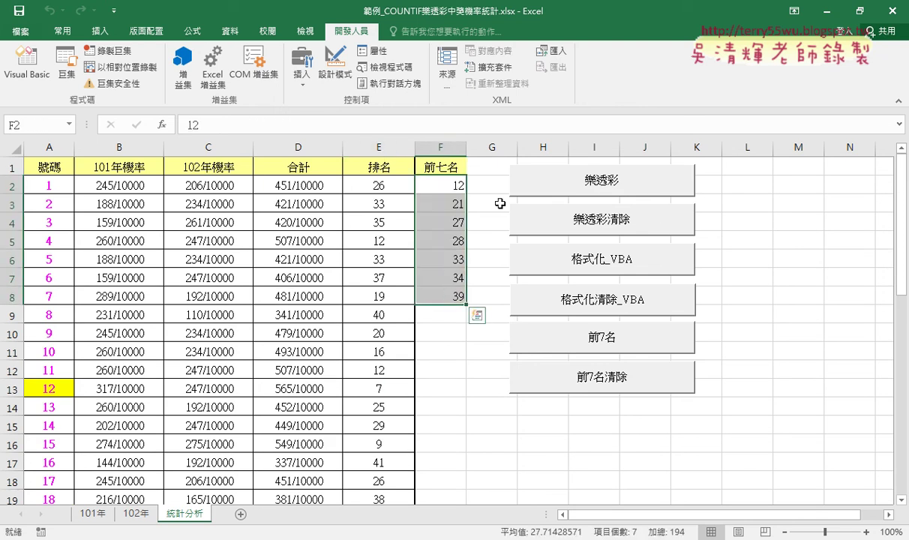
left_click(456, 188)
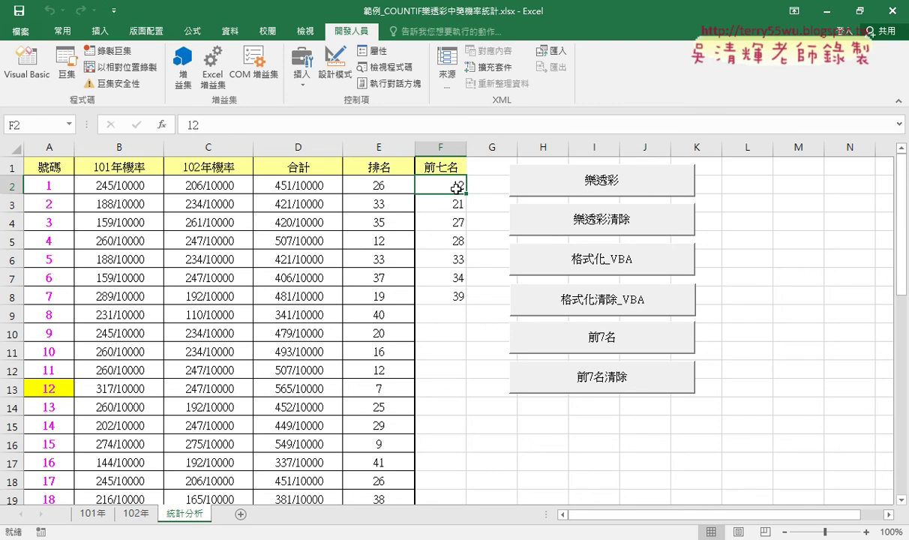
left_click(452, 221)
left_click(456, 205)
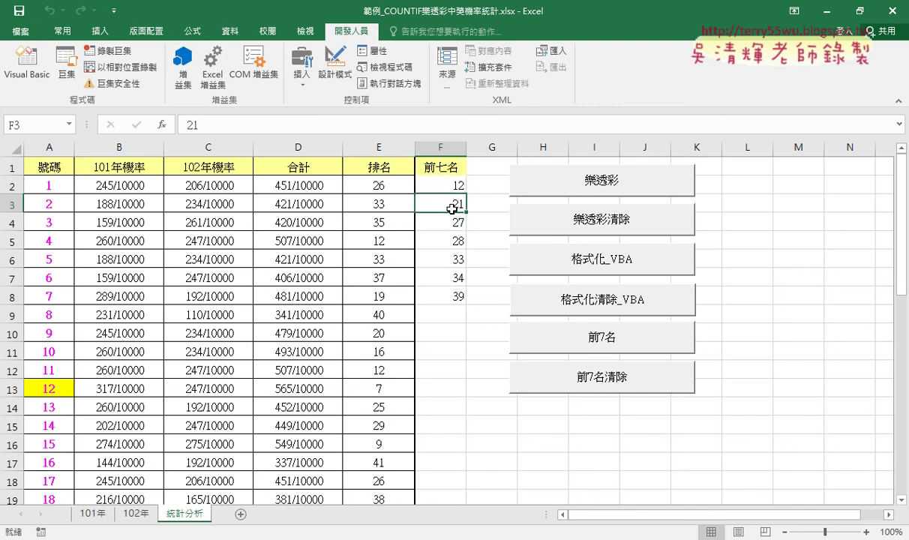
left_click(451, 224)
left_click(449, 242)
left_click(450, 260)
left_click(450, 277)
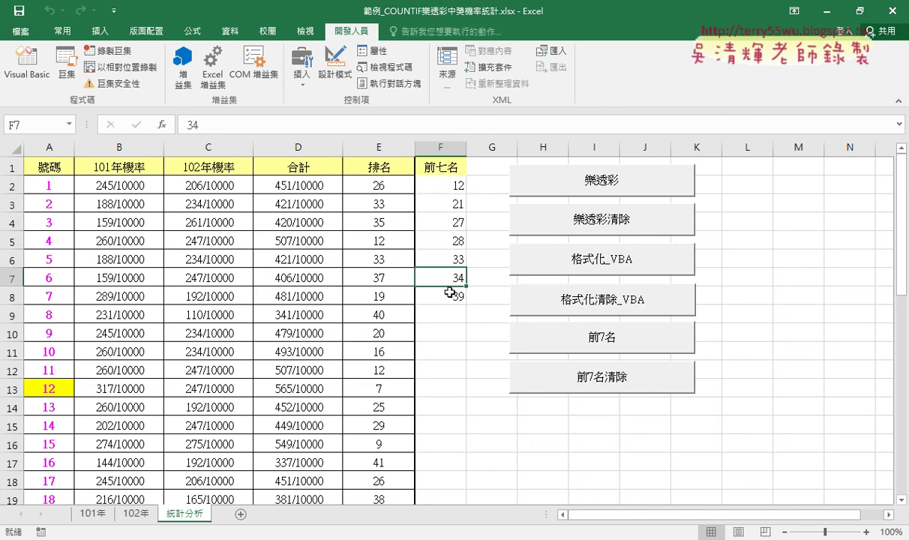
left_click(449, 297)
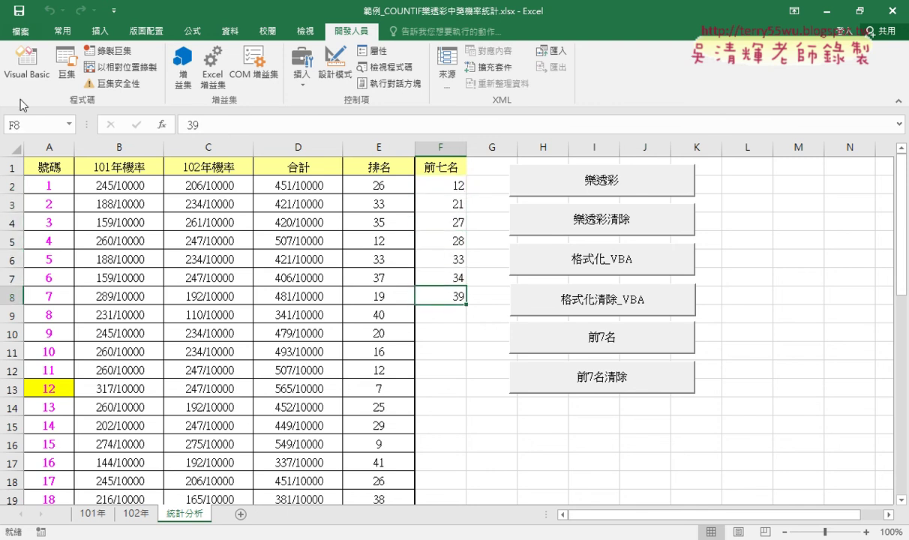
left_click(26, 64)
scroll(645, 372, "down", 1)
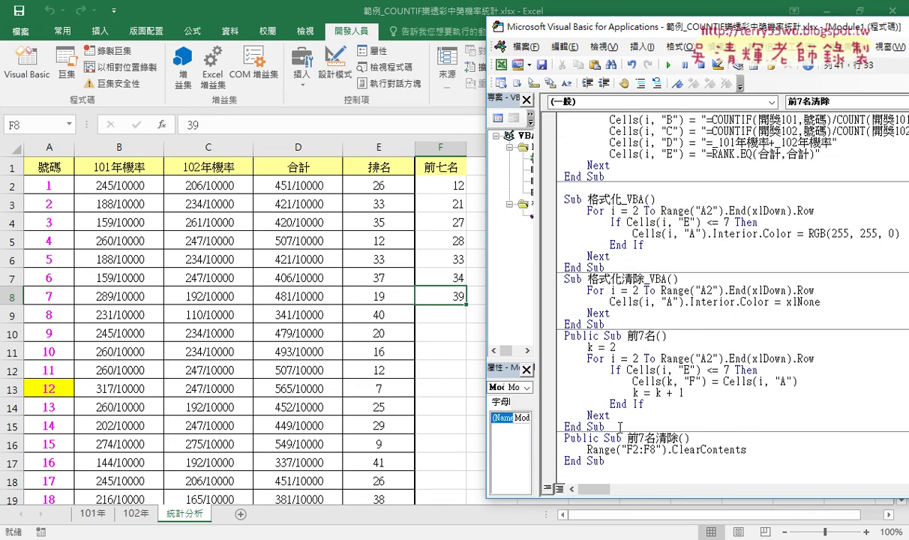
left_click_drag(549, 426, 550, 340)
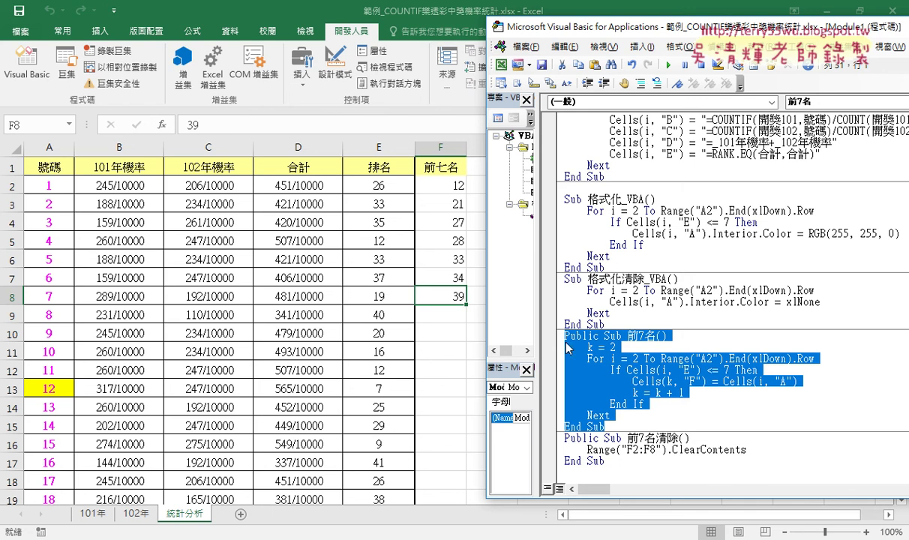
left_click(647, 369)
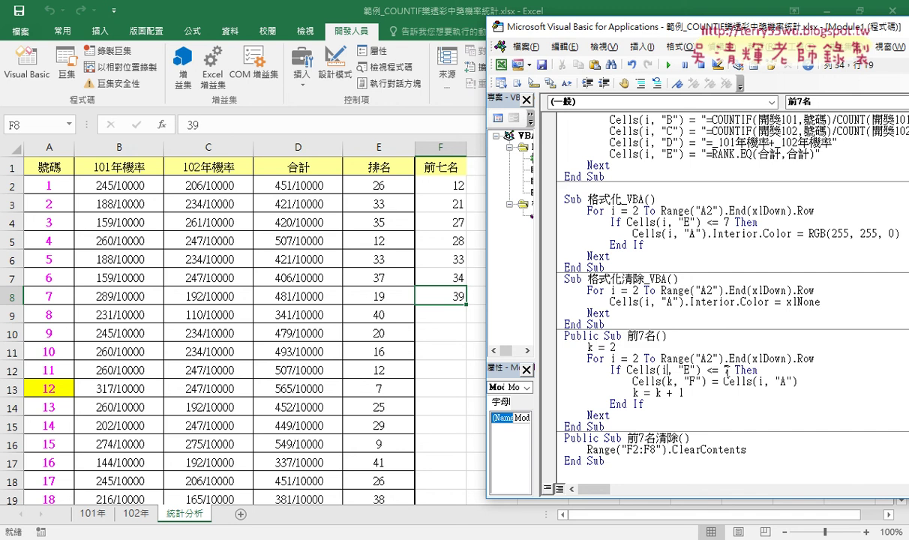
left_click_drag(729, 370, 707, 370)
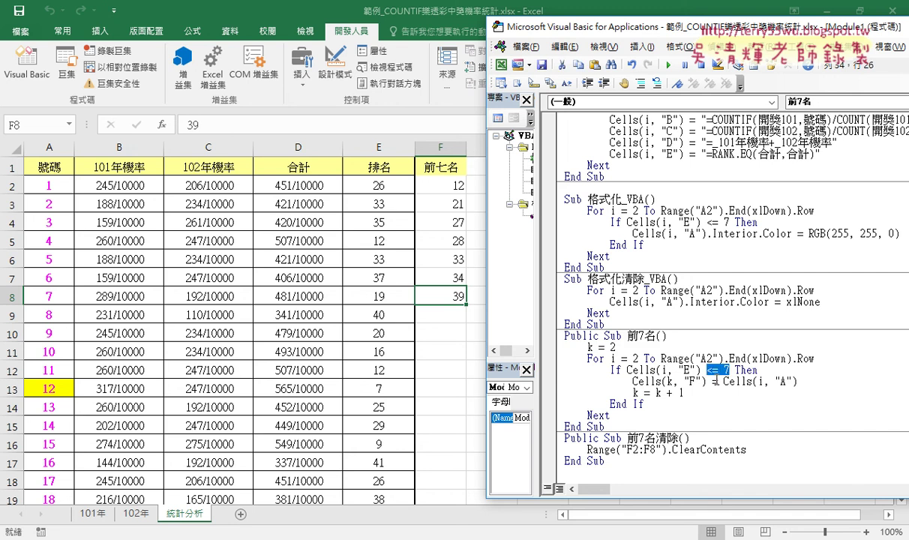